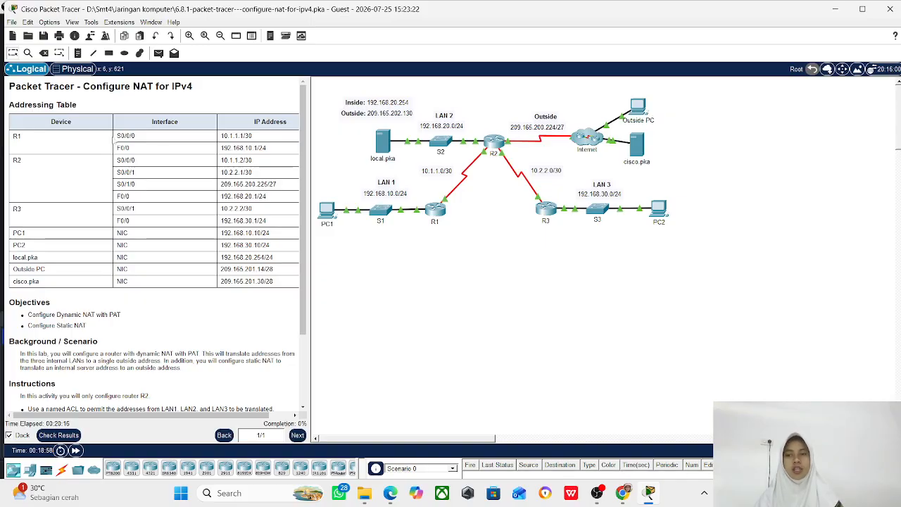
Read the activity's objectives and the R2 instructions on the named ACL, NAT pool, address space and participating interfaces.
{"action": "scroll", "coordinate": [197, 132], "scroll_direction": "down", "scroll_amount": 3}
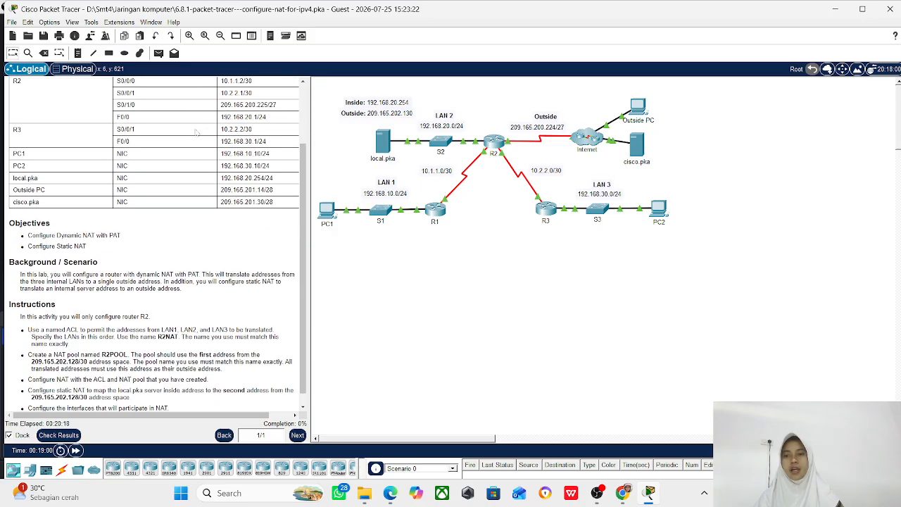
{"action": "left_click_drag", "start_coordinate": [88, 247], "coordinate": [9, 223]}
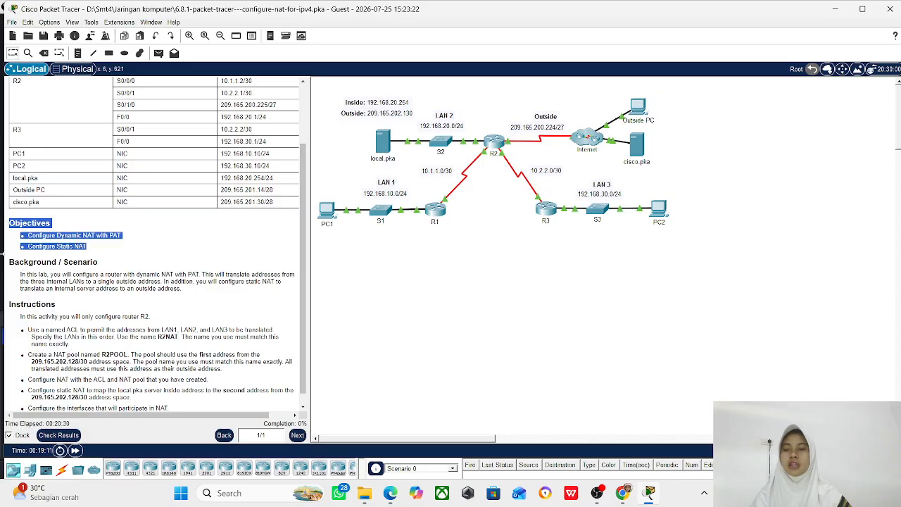
{"action": "left_click", "coordinate": [5, 222]}
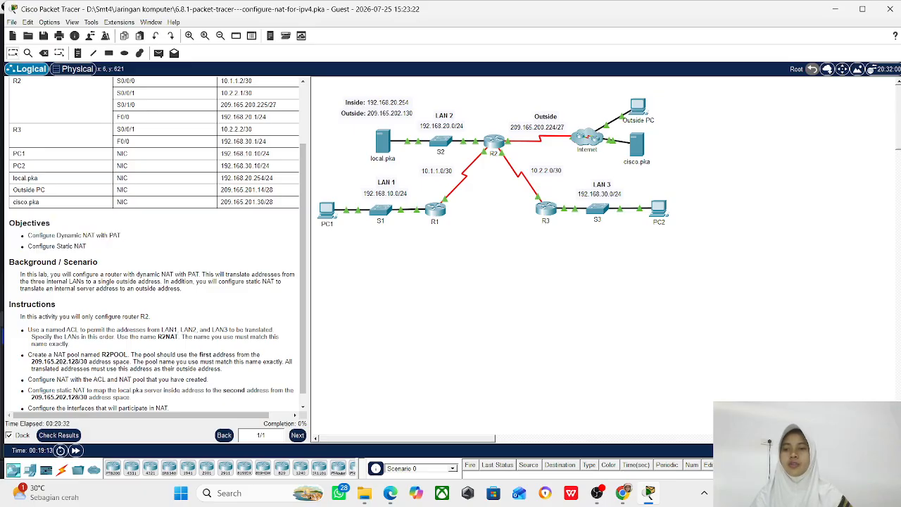
{"action": "left_click_drag", "start_coordinate": [87, 247], "coordinate": [20, 247]}
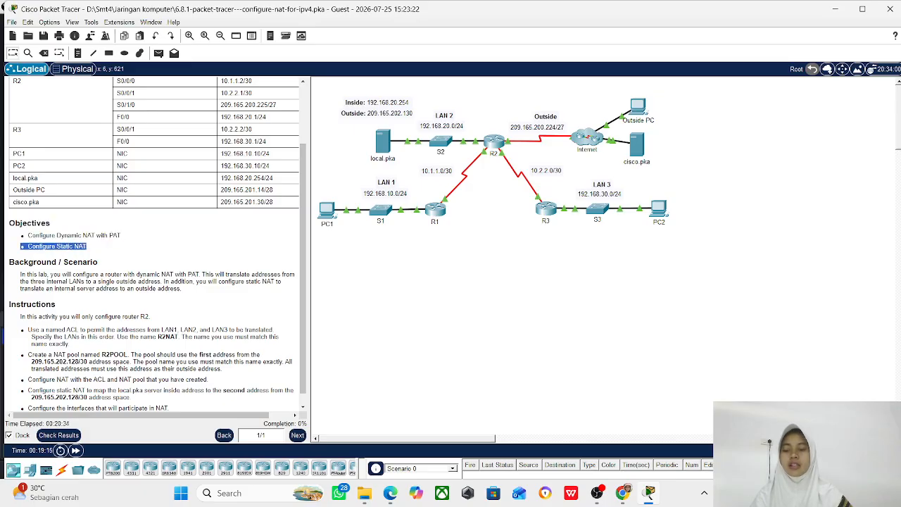
{"action": "scroll", "coordinate": [158, 244], "scroll_direction": "down", "scroll_amount": 1}
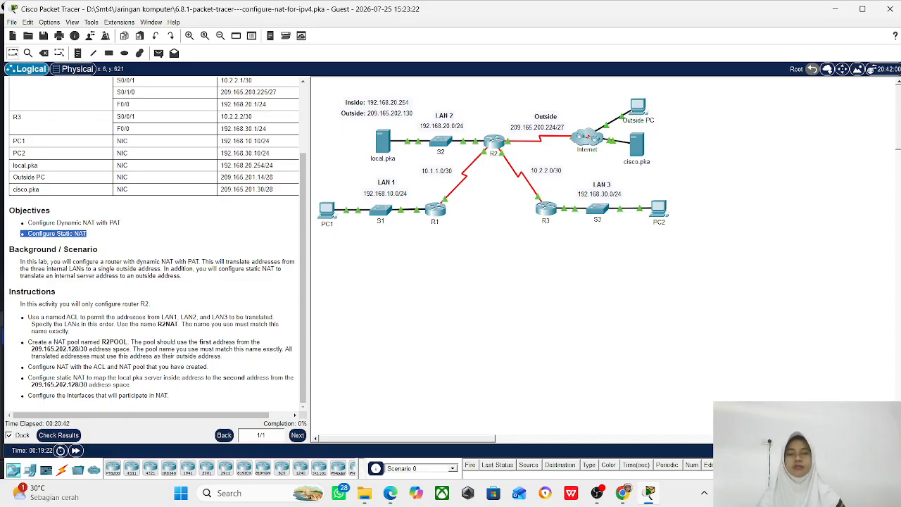
{"action": "left_click_drag", "start_coordinate": [10, 291], "coordinate": [234, 416]}
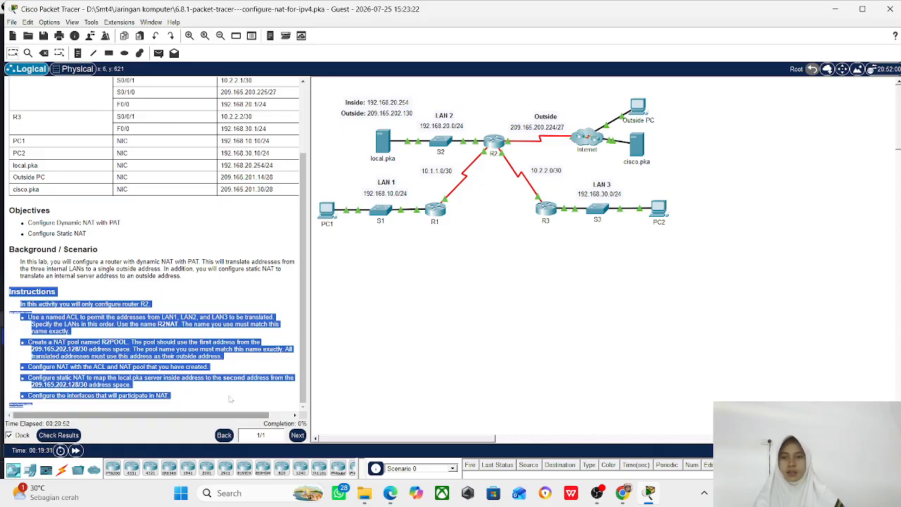
{"action": "double_click", "coordinate": [167, 324]}
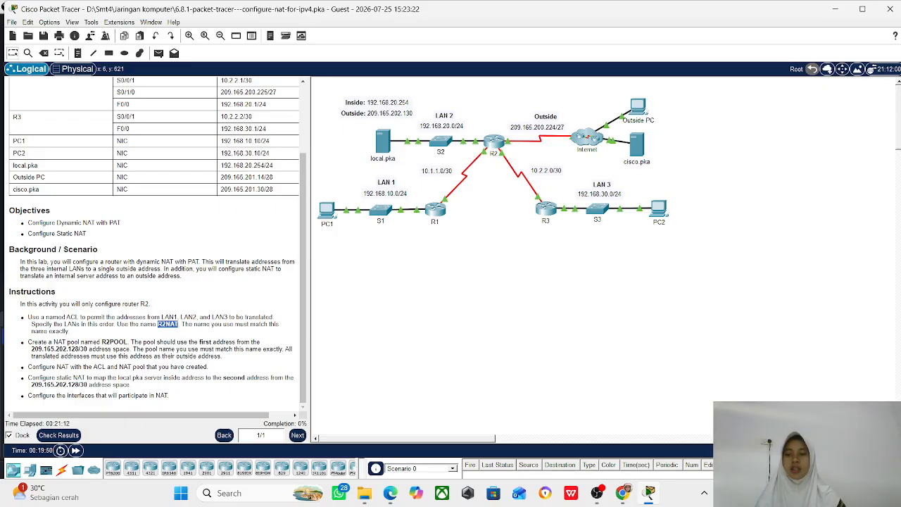
{"action": "double_click", "coordinate": [115, 343]}
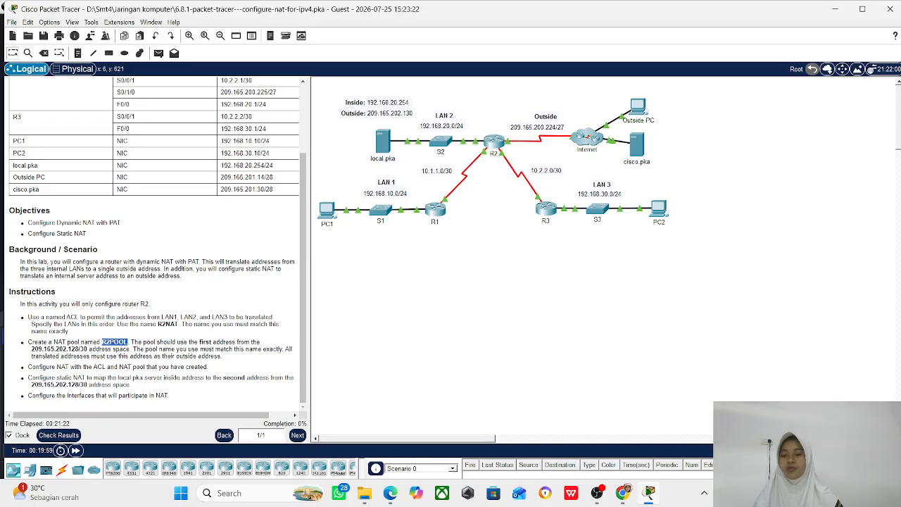
{"action": "double_click", "coordinate": [56, 350]}
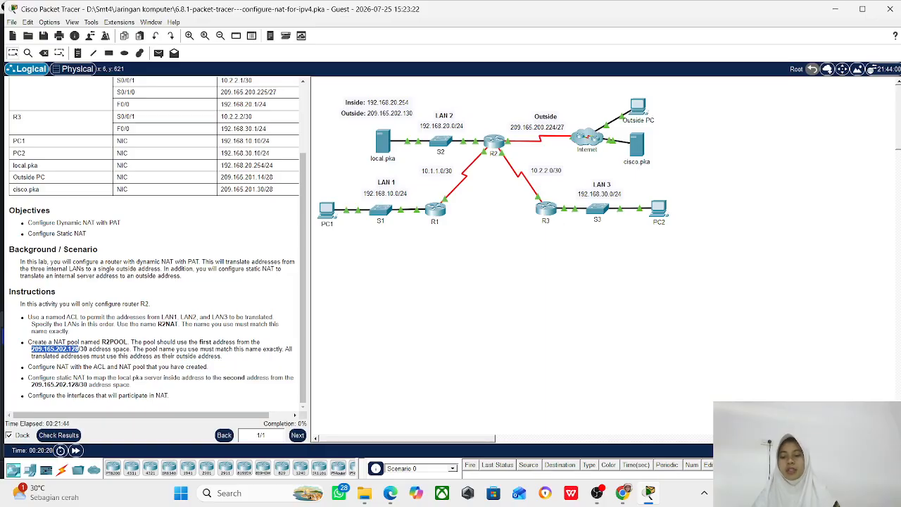
{"action": "triple_click", "coordinate": [56, 349]}
{"action": "left_click", "coordinate": [56, 349]}
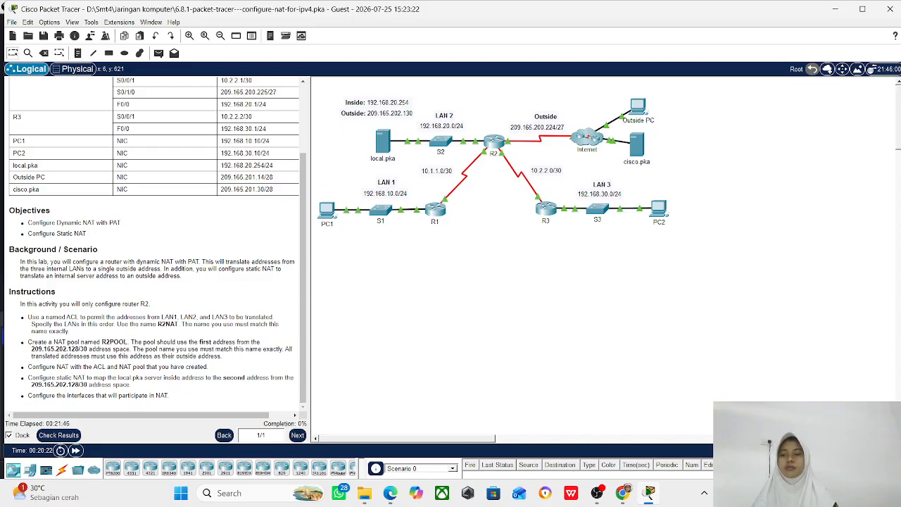
{"action": "double_click", "coordinate": [54, 349]}
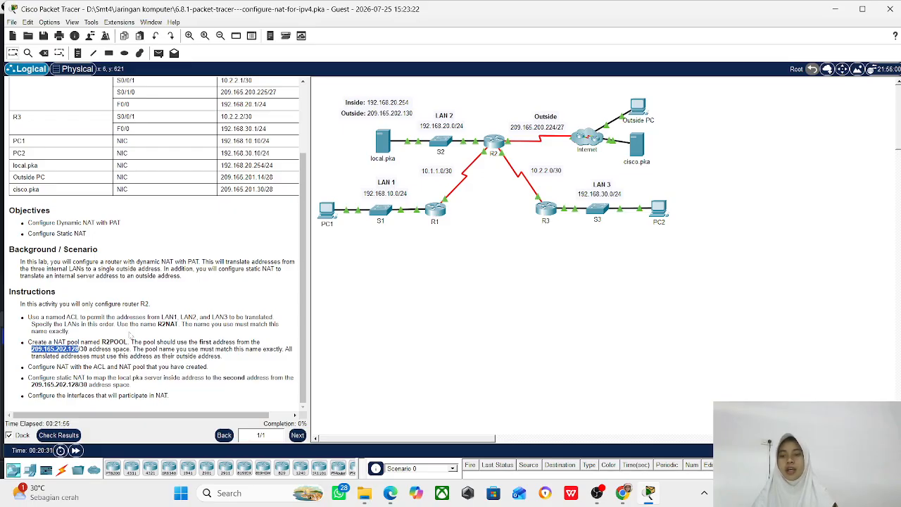
{"action": "double_click", "coordinate": [168, 324]}
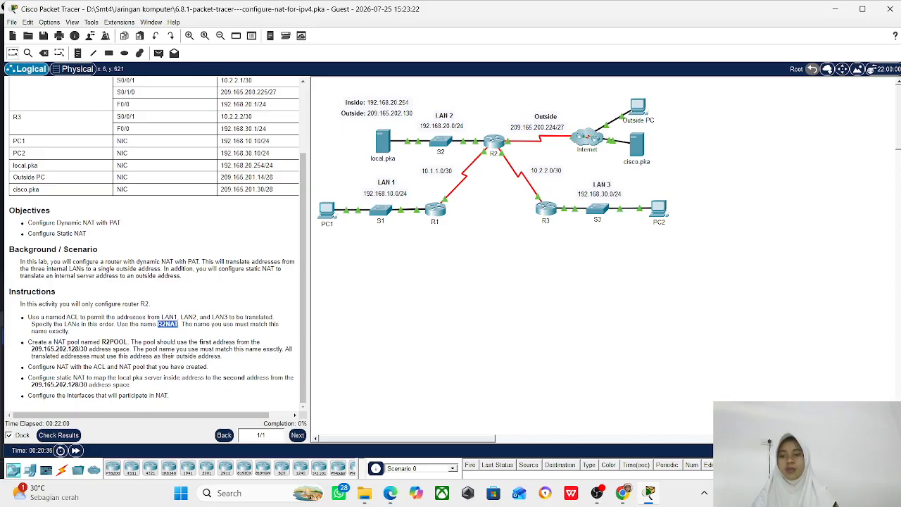
{"action": "double_click", "coordinate": [115, 342]}
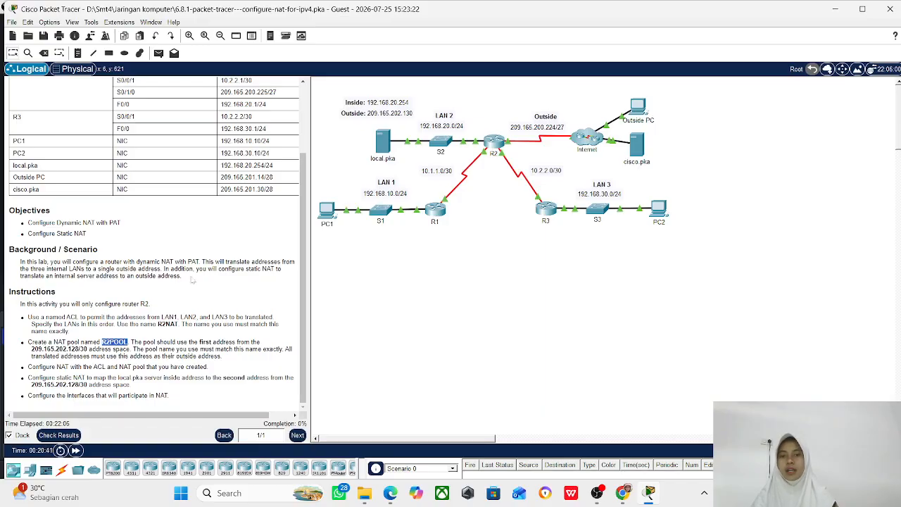
{"action": "mouse_move", "coordinate": [376, 167]}
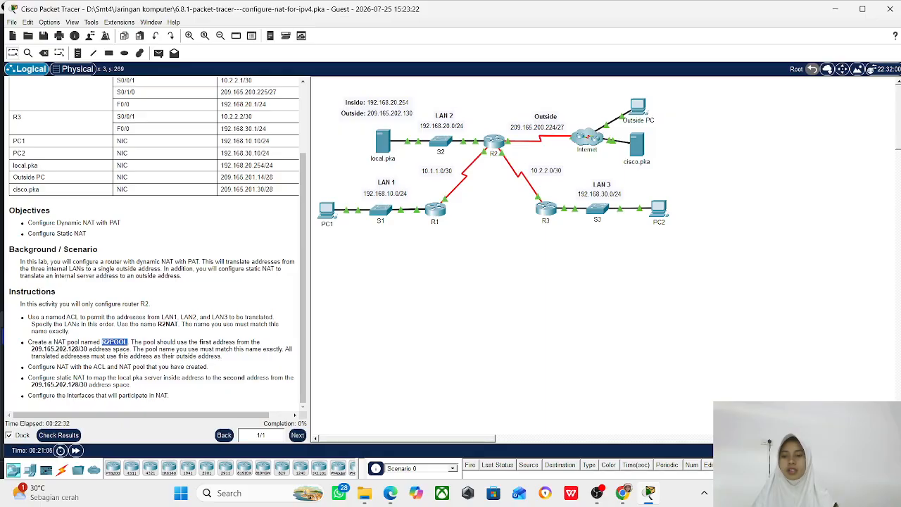
{"action": "double_click", "coordinate": [162, 396]}
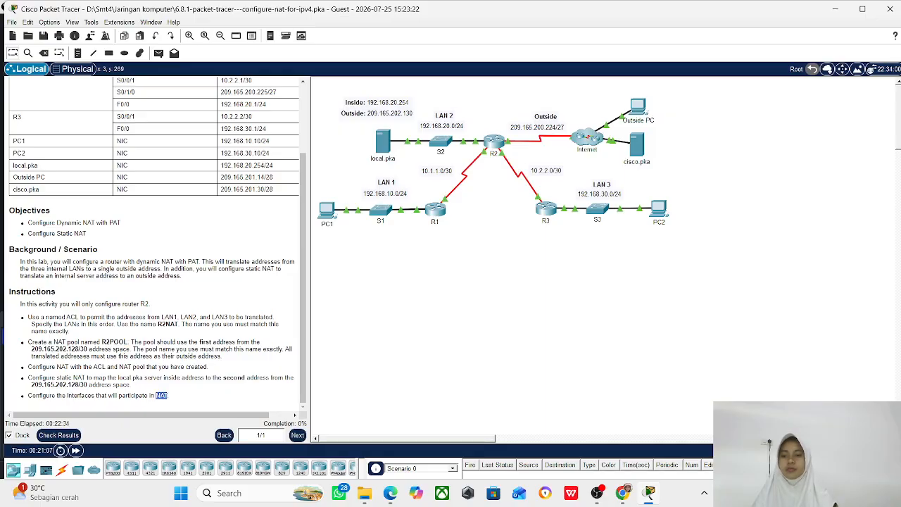
{"action": "triple_click", "coordinate": [162, 395]}
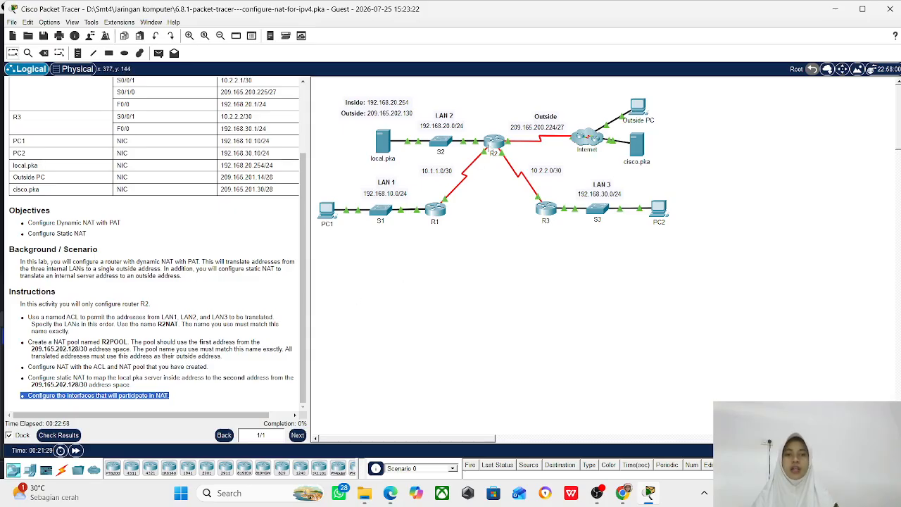
Open the command-line interface of router R2 and move its window clear of the activity instructions.
{"action": "left_click", "coordinate": [491, 144]}
{"action": "left_click", "coordinate": [373, 59]}
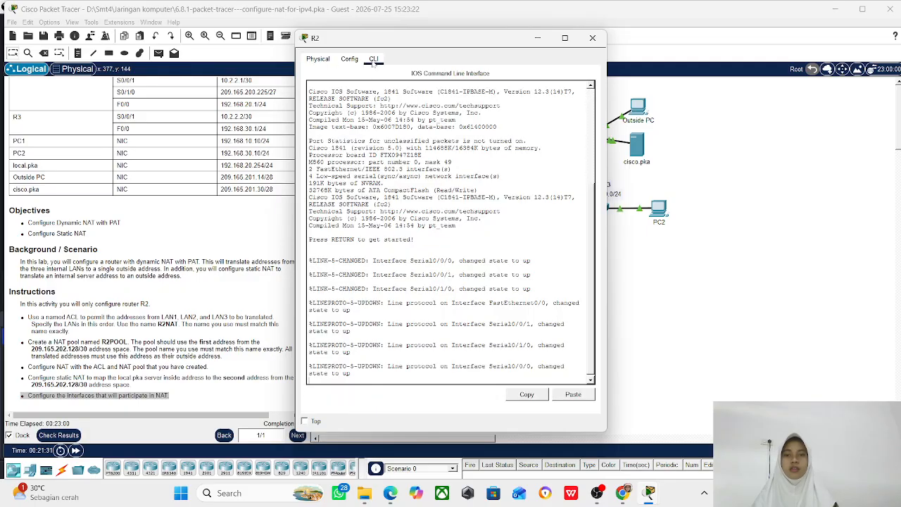
{"action": "double_click", "coordinate": [461, 37]}
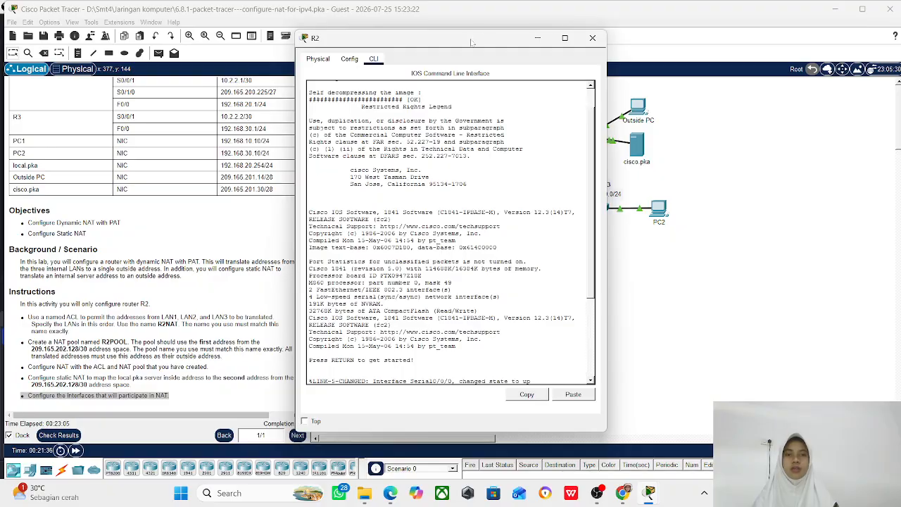
{"action": "left_click_drag", "start_coordinate": [476, 41], "coordinate": [578, 43]}
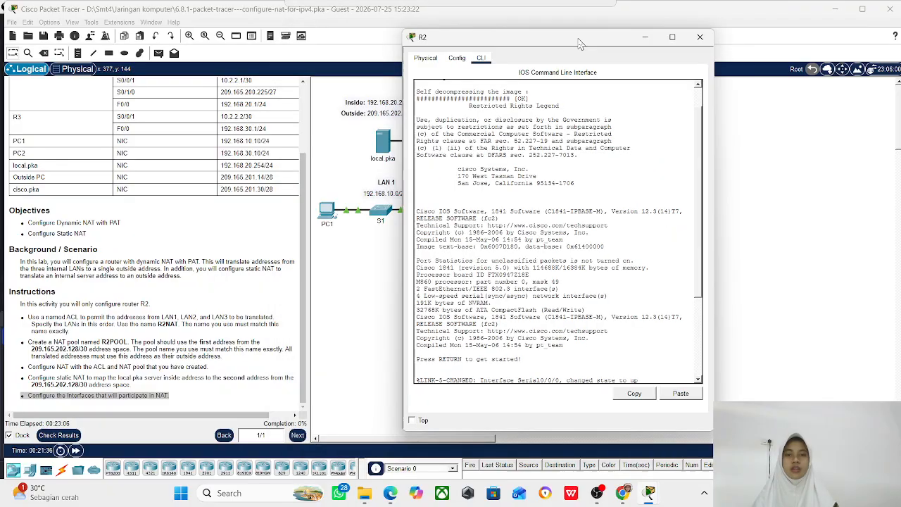
Start the R2 console session, enable privileged mode and enter global configuration mode with configure terminal.
{"action": "key", "text": "Return"}
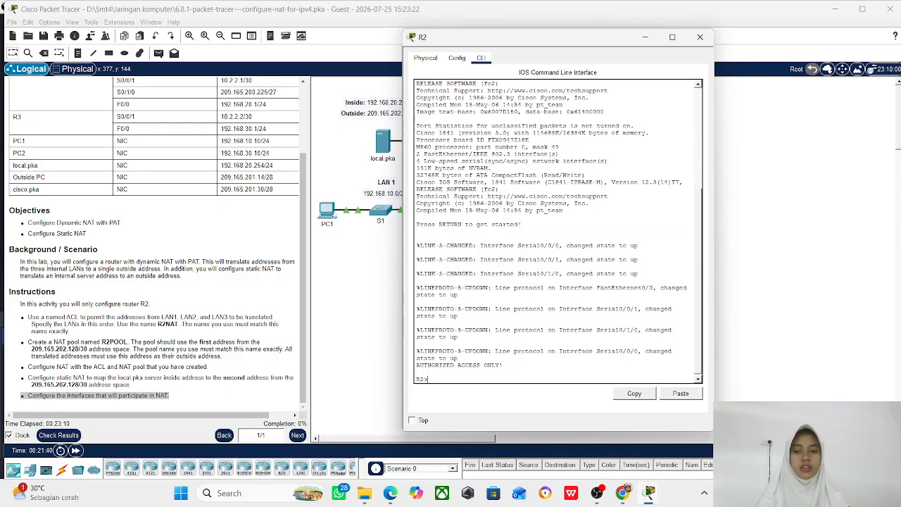
{"action": "type", "text": "ena"}
{"action": "key", "text": "Return"}
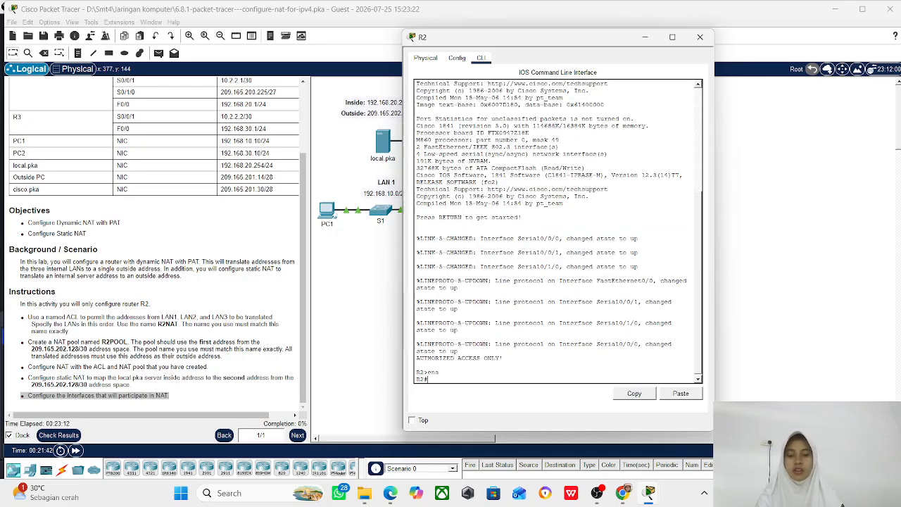
{"action": "type", "text": "conf"}
{"action": "key", "text": "Tab"}
{"action": "type", "text": "t"}
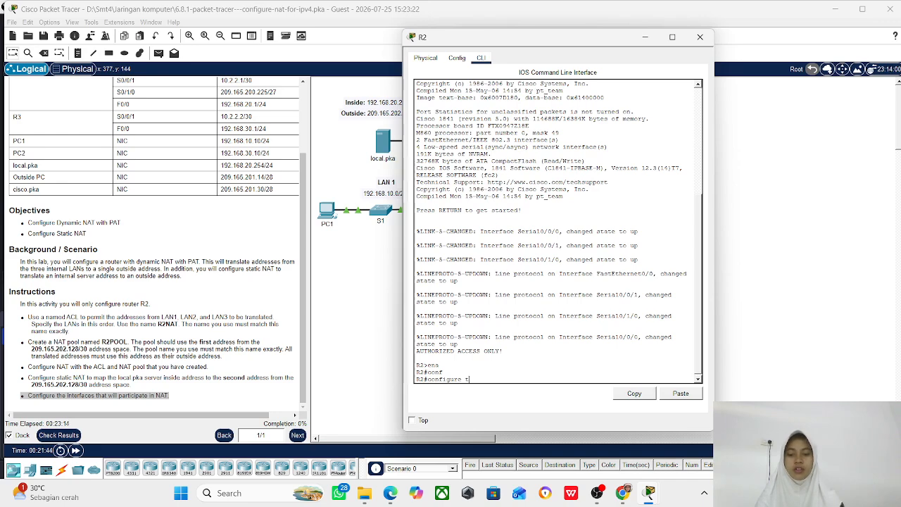
{"action": "type", "text": "e"}
{"action": "key", "text": "Tab"}
{"action": "key", "text": "Return"}
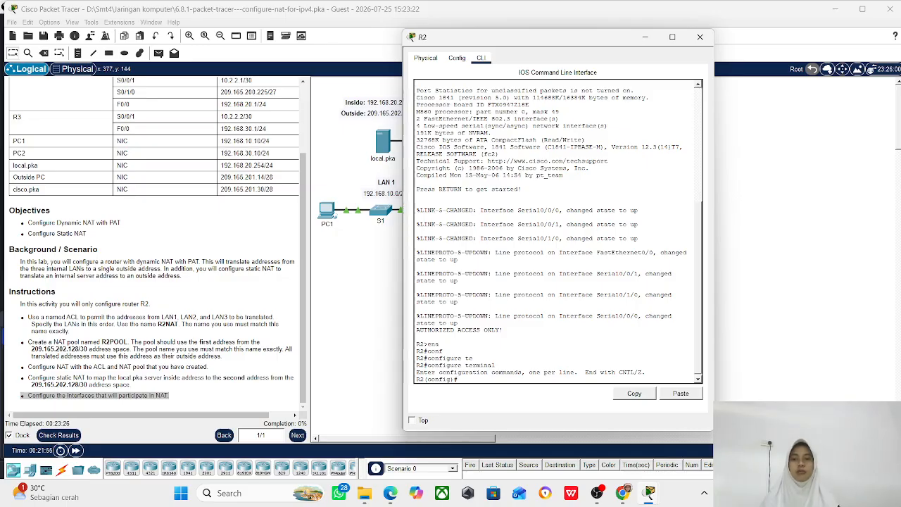
Create a standard named access list on R2 called R2NAT with ip access-list standard R2NAT.
{"action": "type", "text": "ip"}
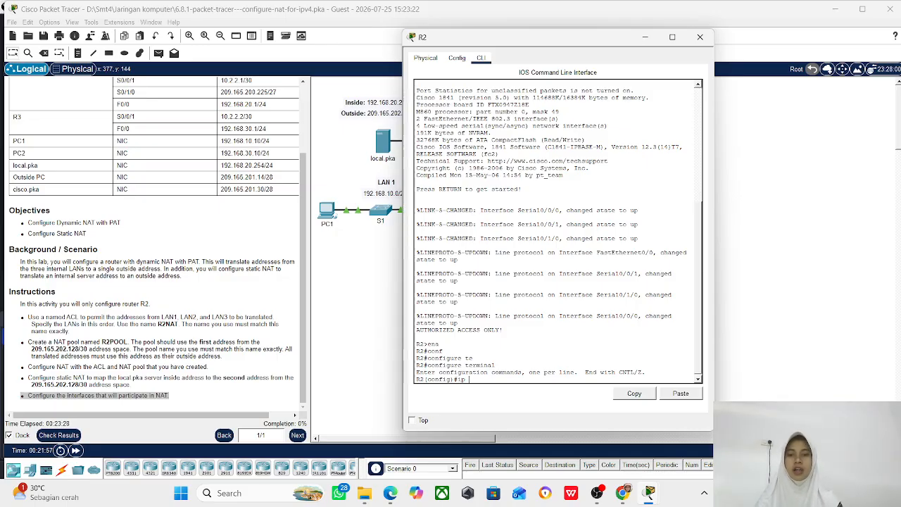
{"action": "type", "text": "cc"}
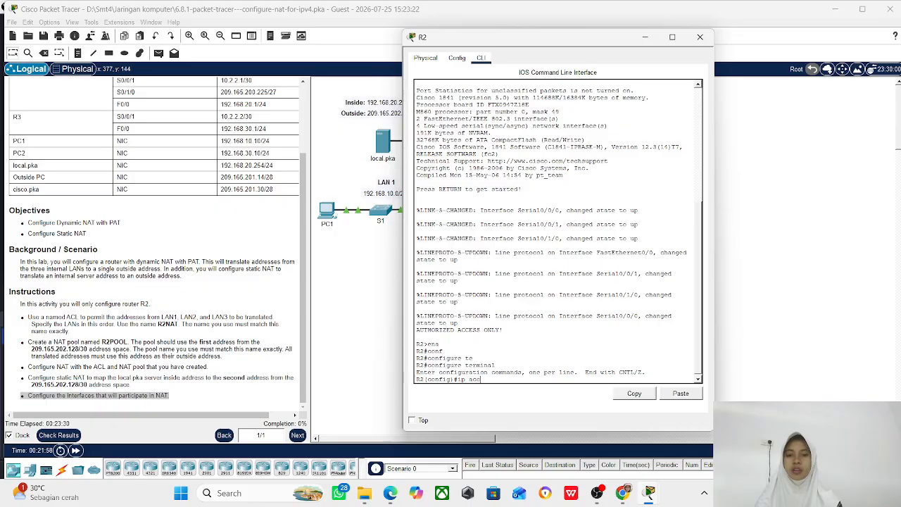
{"action": "key", "text": "Tab"}
{"action": "type", "text": "s"}
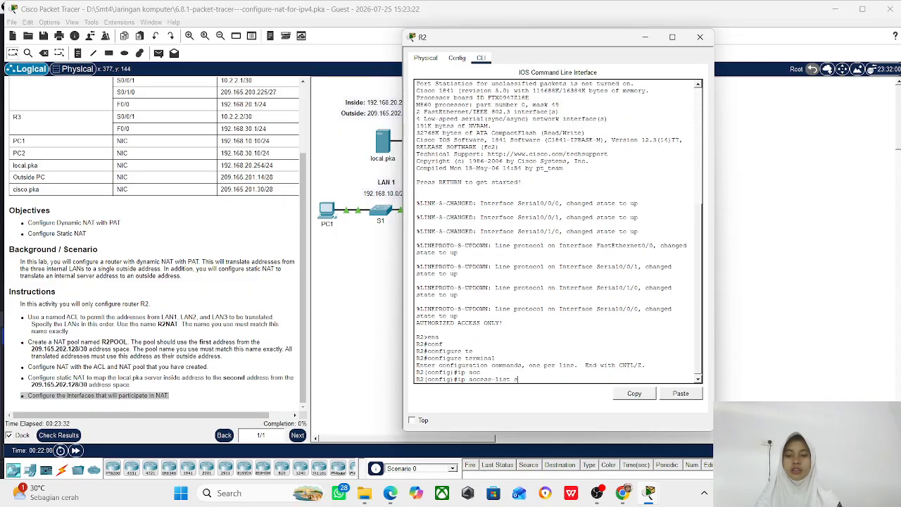
{"action": "type", "text": "ta"}
{"action": "key", "text": "Tab"}
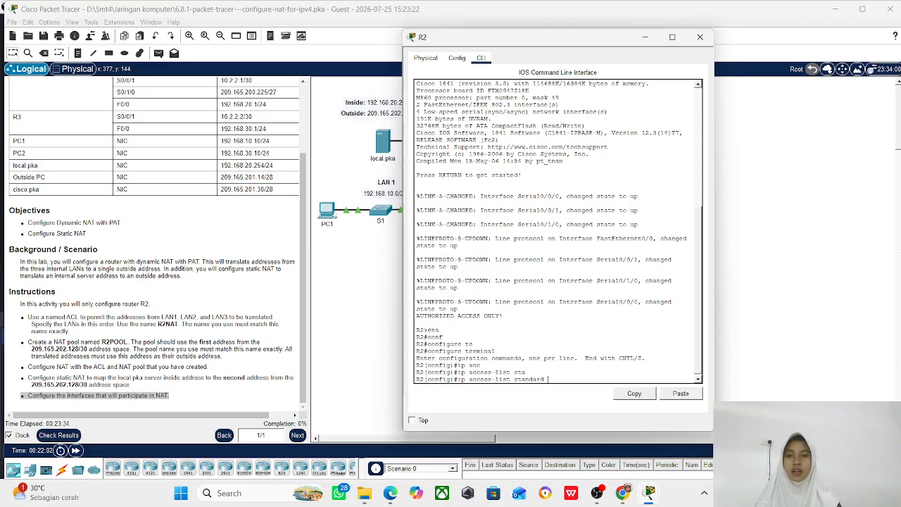
{"action": "type", "text": "R"}
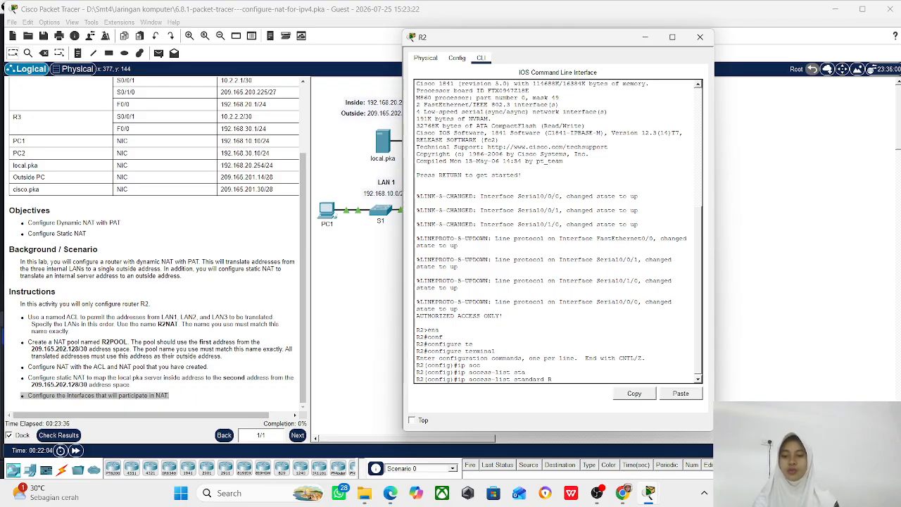
{"action": "type", "text": "2N"}
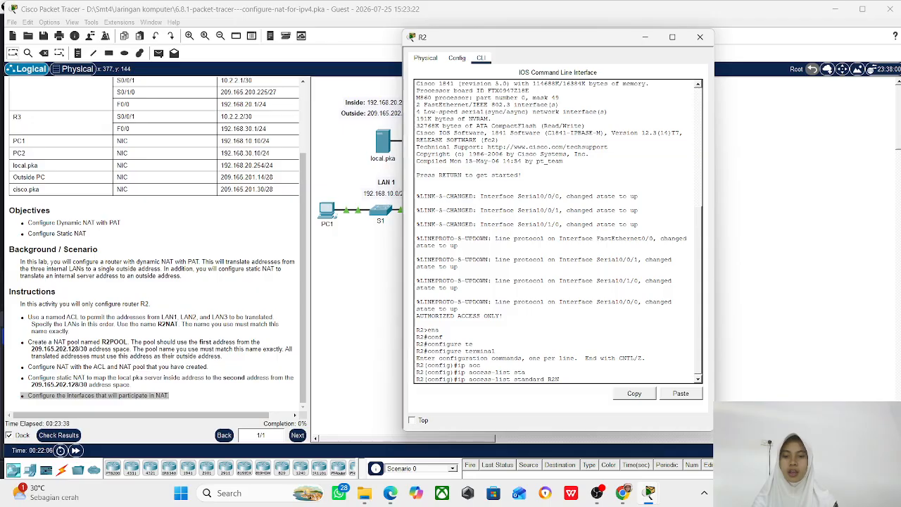
{"action": "type", "text": "AT"}
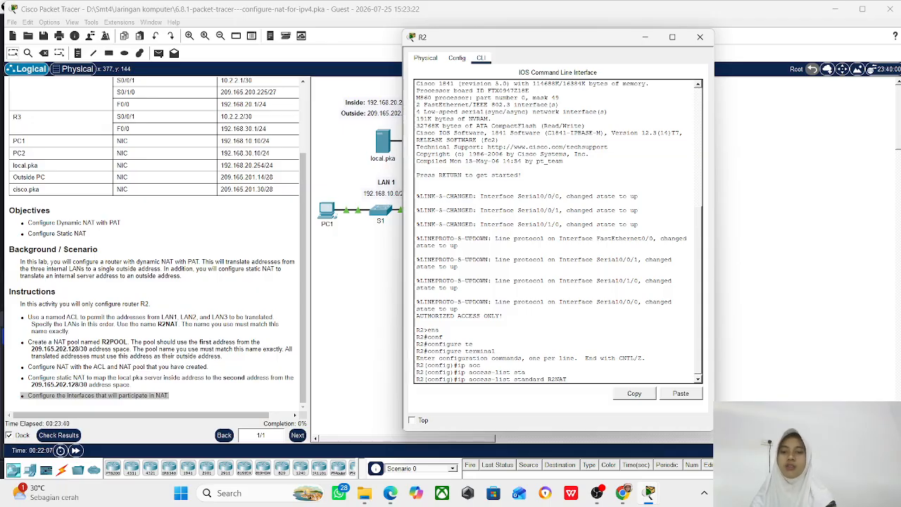
{"action": "key", "text": "Return"}
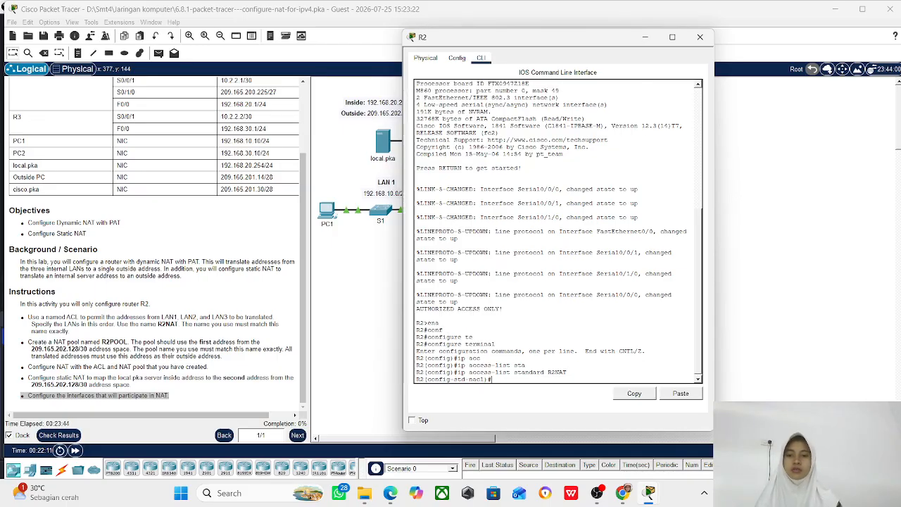
Permit the LAN 1 network 192.168.10.0 with wildcard mask 0.0.0.255 in the R2NAT access list.
{"action": "type", "text": "permi"}
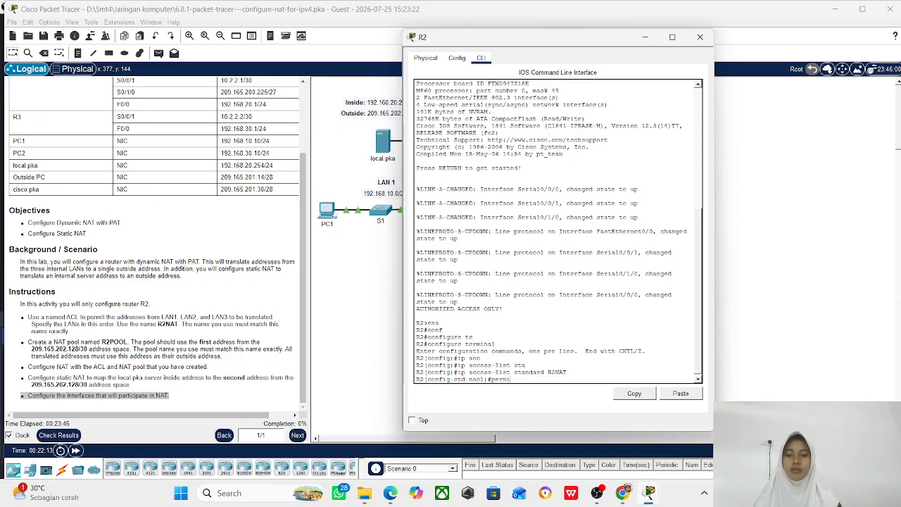
{"action": "key", "text": "Tab"}
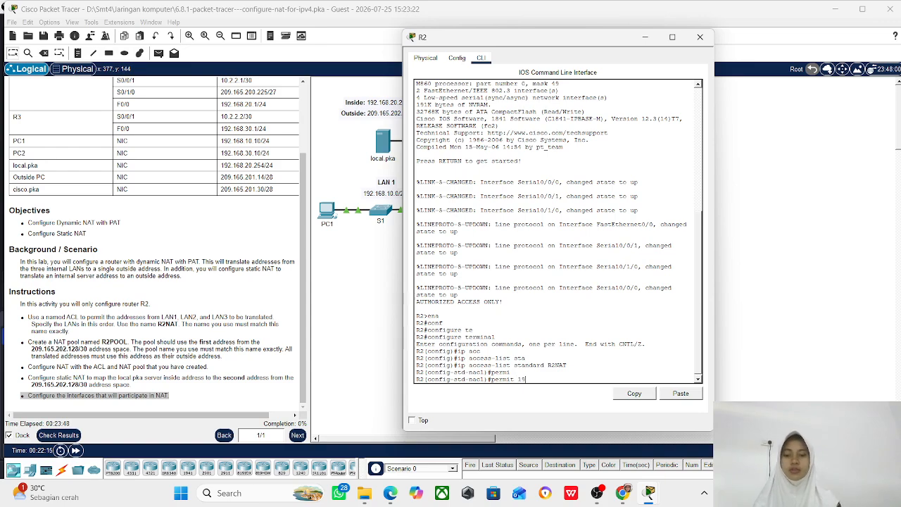
{"action": "type", "text": "192."}
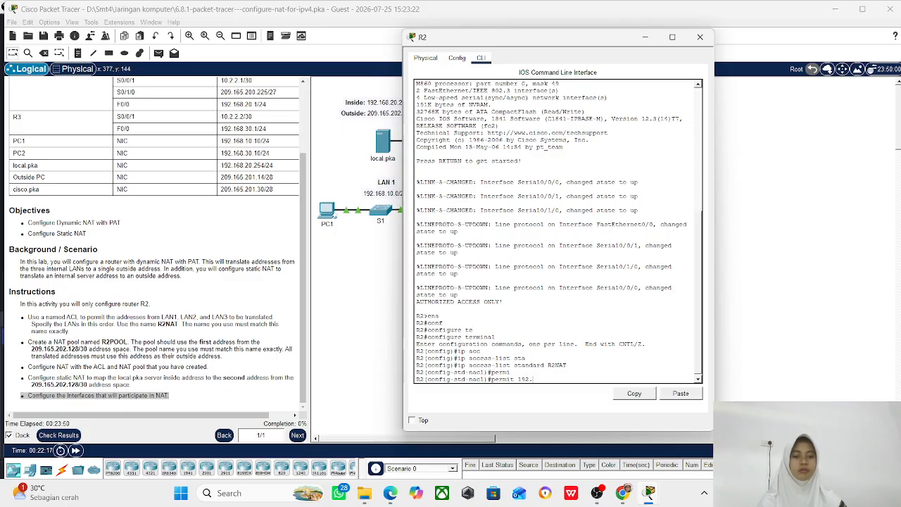
{"action": "type", "text": "168.10.0"}
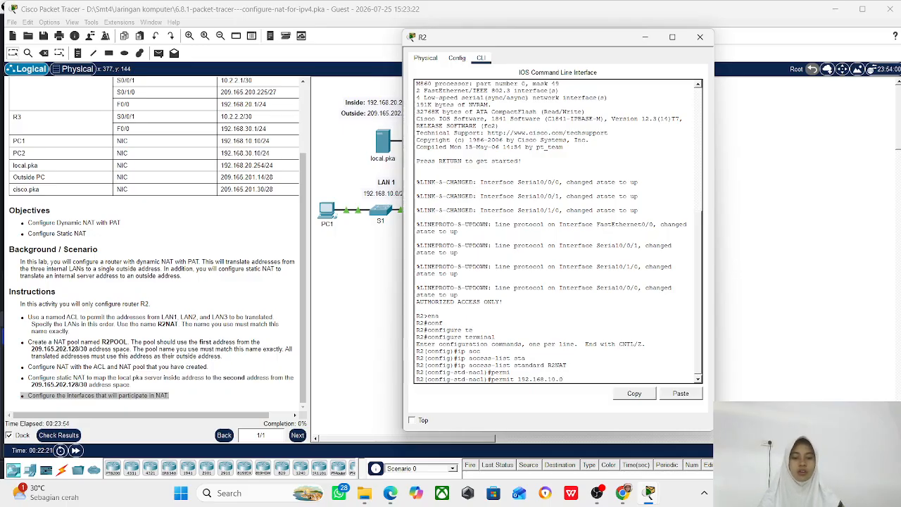
{"action": "type", "text": " 0.0.0"}
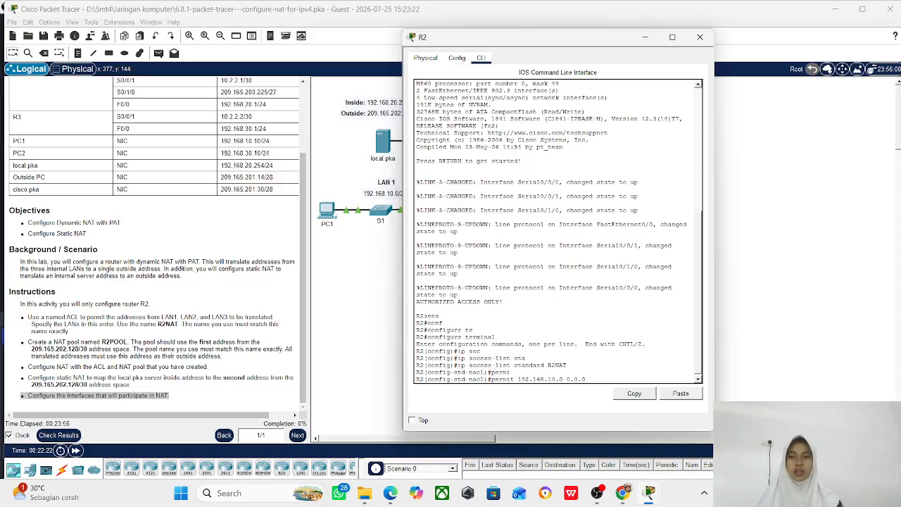
{"action": "type", "text": ".255"}
{"action": "key", "text": "Return"}
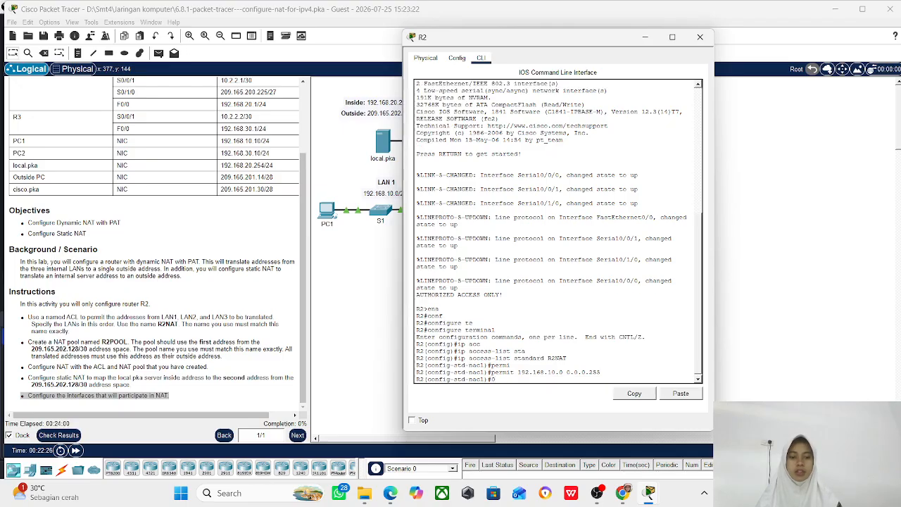
Add a permit entry for network 192.168.20.0 with wildcard mask 0.0.0.255 to R2NAT, reusing the previous permit command.
{"action": "key", "text": "Up"}
{"action": "key", "text": "Up"}
{"action": "key", "text": "Down"}
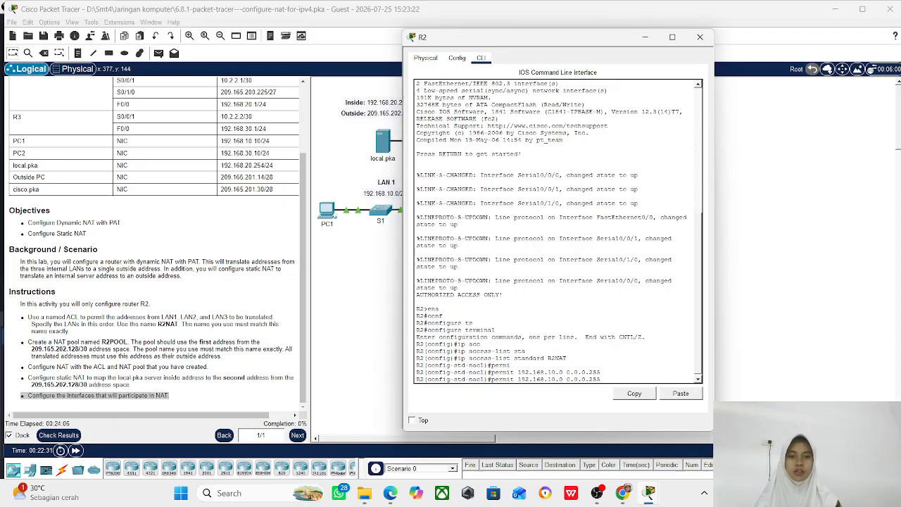
{"action": "key", "text": "Left"}
{"action": "key", "text": "Left"}
{"action": "key", "text": "Left"}
{"action": "key", "text": "Left"}
{"action": "key", "text": "Left"}
{"action": "key", "text": "Left"}
{"action": "key", "text": "Left"}
{"action": "key", "text": "Left"}
{"action": "key", "text": "Left"}
{"action": "key", "text": "Left"}
{"action": "key", "text": "Left"}
{"action": "key", "text": "Left"}
{"action": "key", "text": "Left"}
{"action": "key", "text": "BackSpace"}
{"action": "type", "text": "2"}
{"action": "key", "text": "Return"}
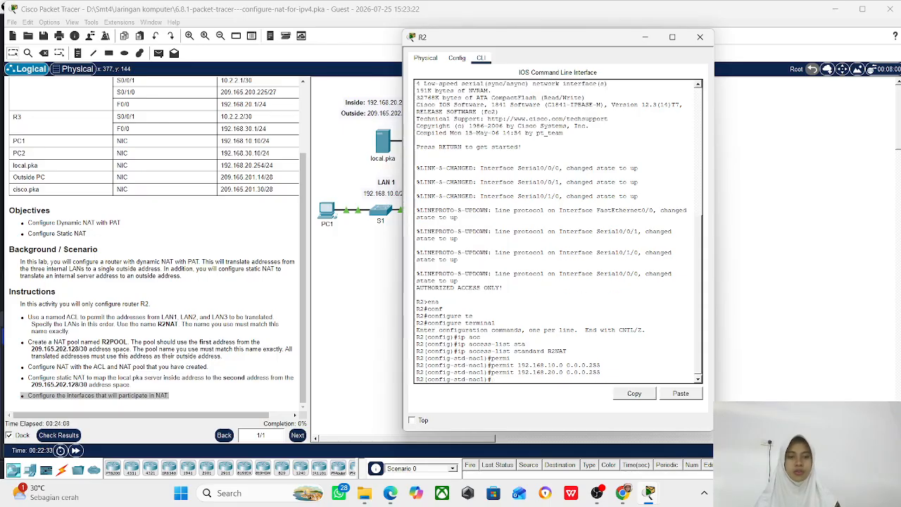
Add a permit entry for network 192.168.30.0 with wildcard mask 0.0.0.255 to R2NAT and exit to global configuration mode.
{"action": "key", "text": "Up"}
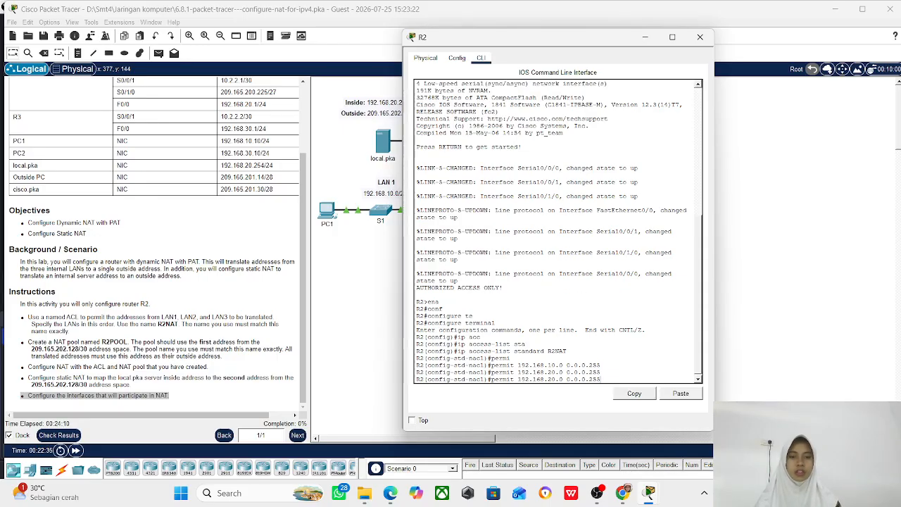
{"action": "key", "text": "Left"}
{"action": "key", "text": "Left"}
{"action": "key", "text": "Left"}
{"action": "key", "text": "Left"}
{"action": "key", "text": "Left"}
{"action": "key", "text": "Left"}
{"action": "key", "text": "Left"}
{"action": "key", "text": "Left"}
{"action": "key", "text": "Left"}
{"action": "key", "text": "Left"}
{"action": "key", "text": "Left"}
{"action": "key", "text": "Left"}
{"action": "key", "text": "Left"}
{"action": "key", "text": "BackSpace"}
{"action": "type", "text": "3"}
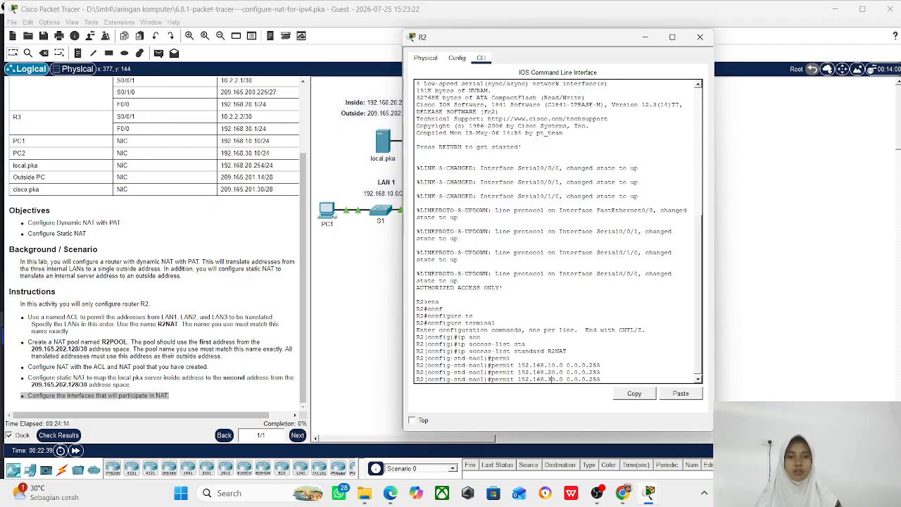
{"action": "key", "text": "Return"}
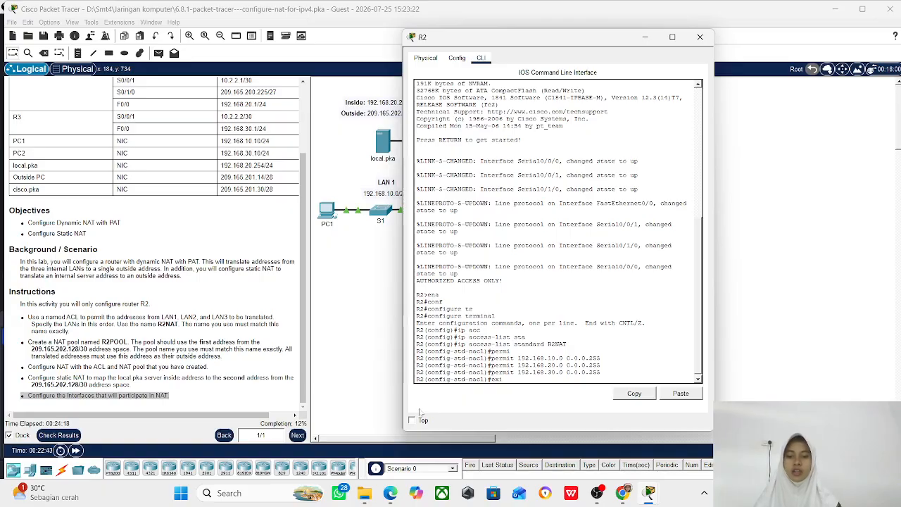
{"action": "key", "text": "Return"}
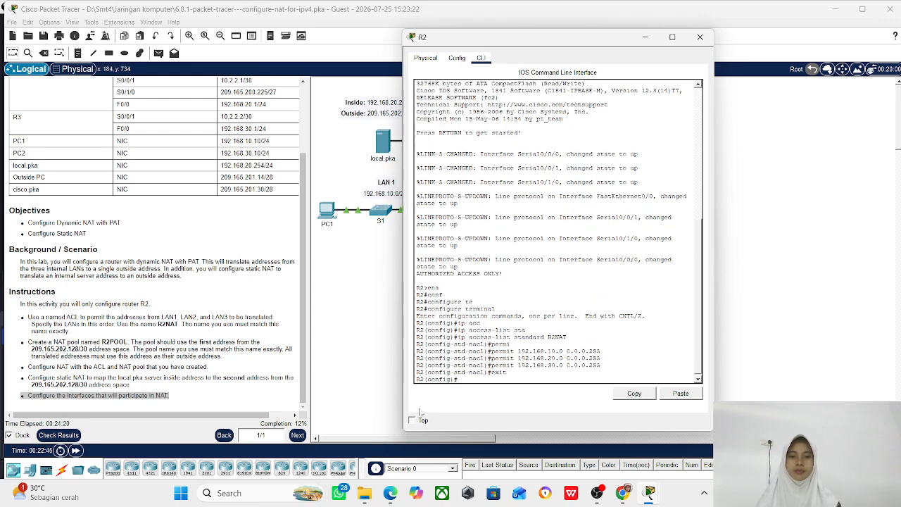
{"action": "key", "text": "Return"}
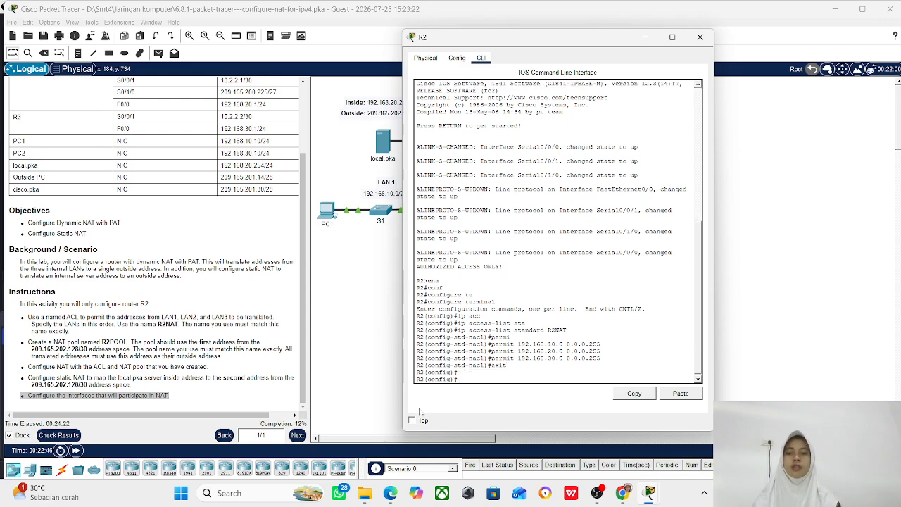
{"action": "key", "text": "Return"}
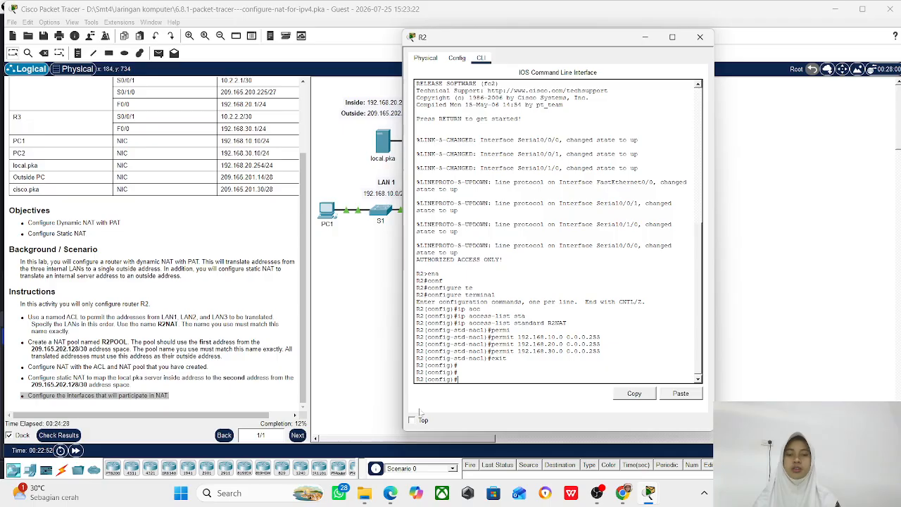
Create the NAT pool R2POOL with 209.165.202.129 as both first and last address and netmask 255.255.255.252.
{"action": "type", "text": "ip"}
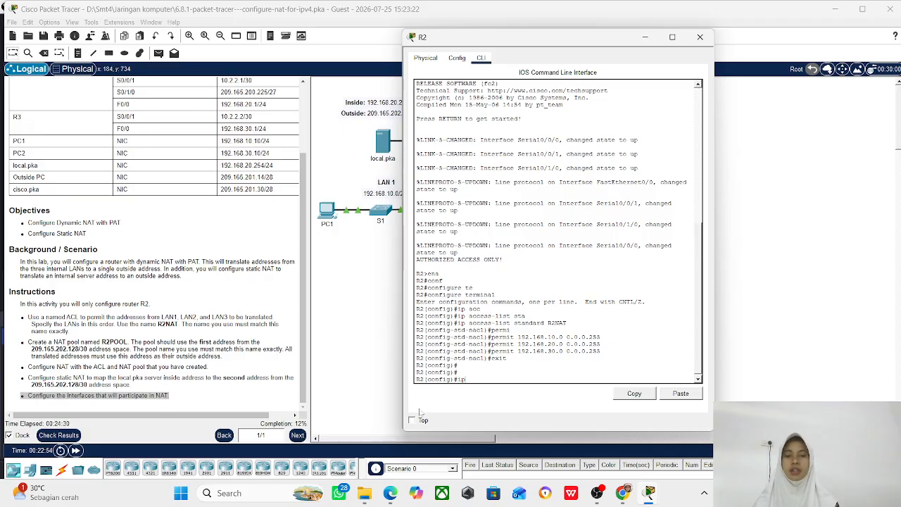
{"action": "type", "text": " nat"}
{"action": "key", "text": "Tab"}
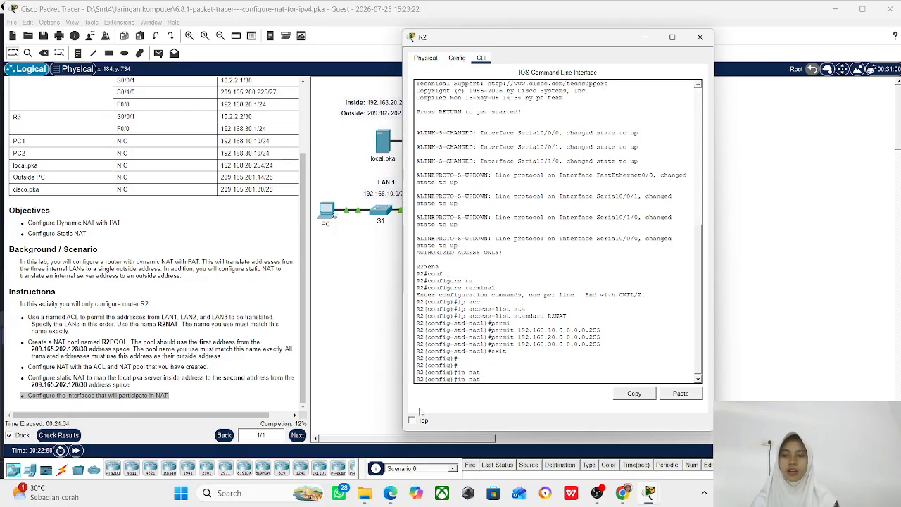
{"action": "type", "text": "poo"}
{"action": "key", "text": "Tab"}
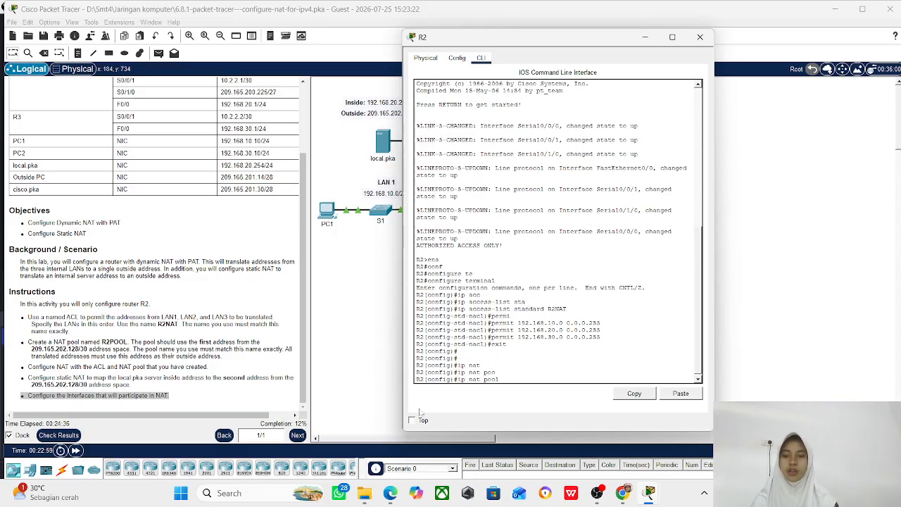
{"action": "type", "text": "R"}
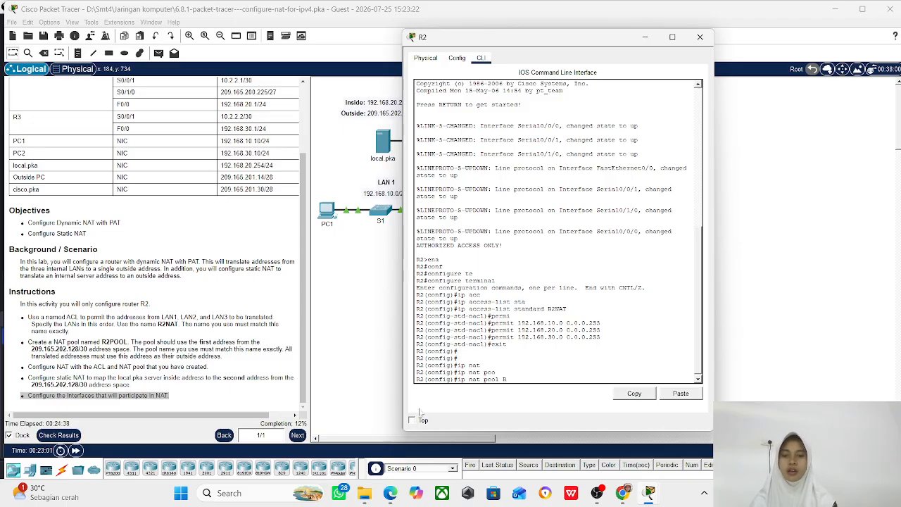
{"action": "type", "text": "2P"}
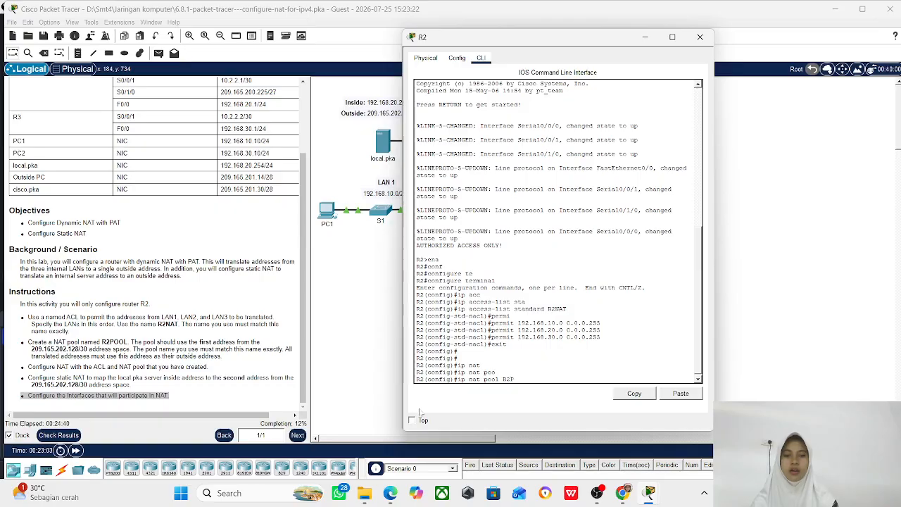
{"action": "type", "text": "OOL"}
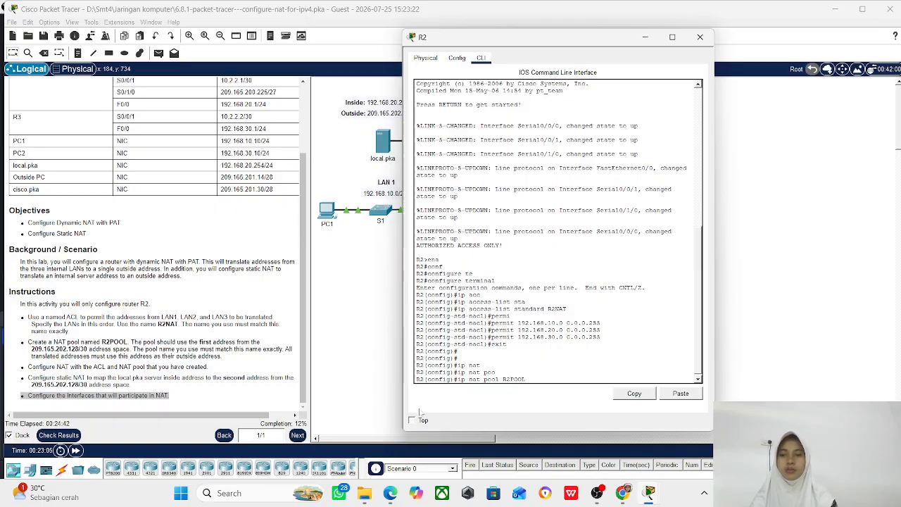
{"action": "type", "text": " 209"}
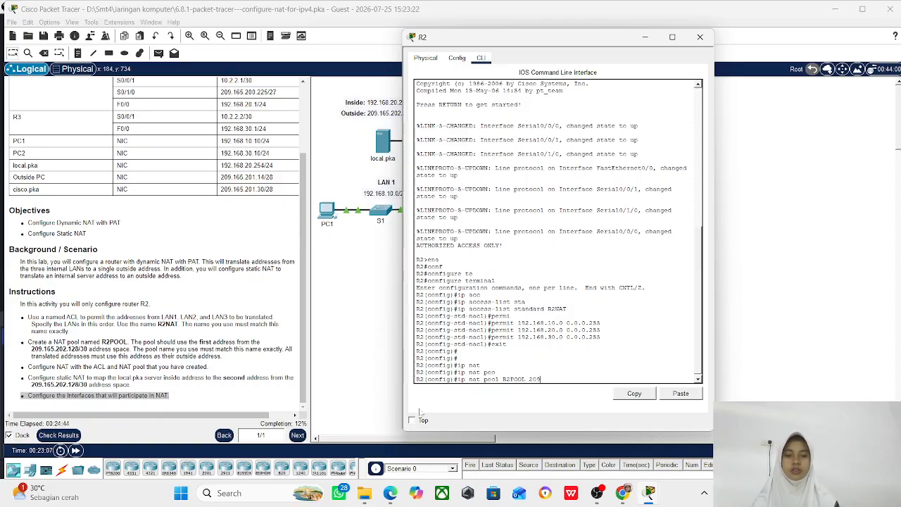
{"action": "type", "text": "."}
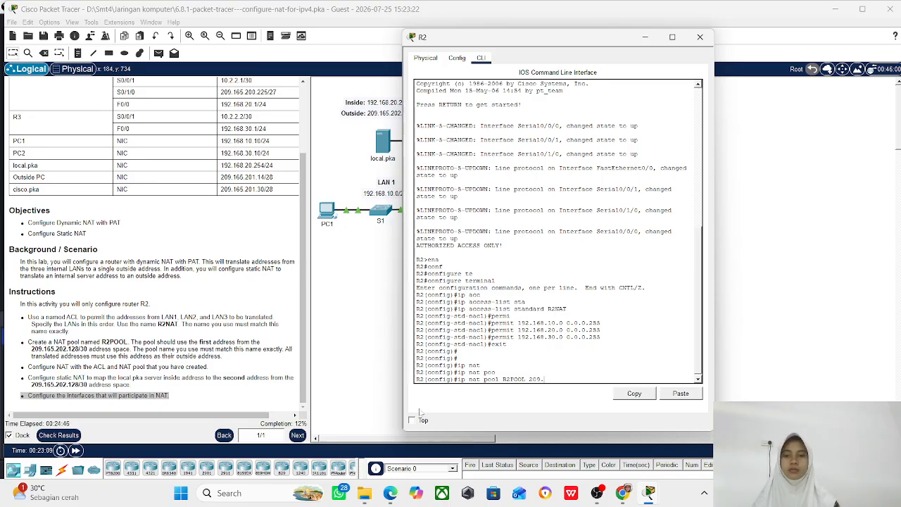
{"action": "type", "text": "165."}
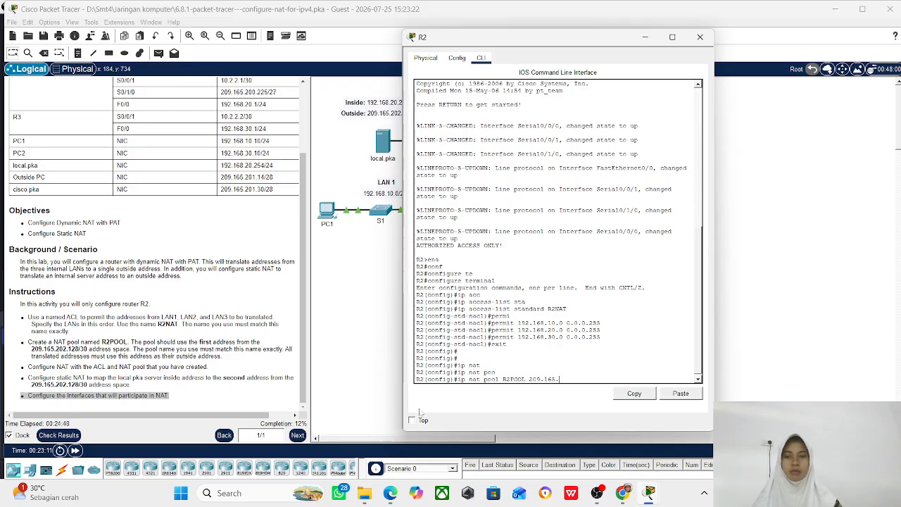
{"action": "type", "text": "202"}
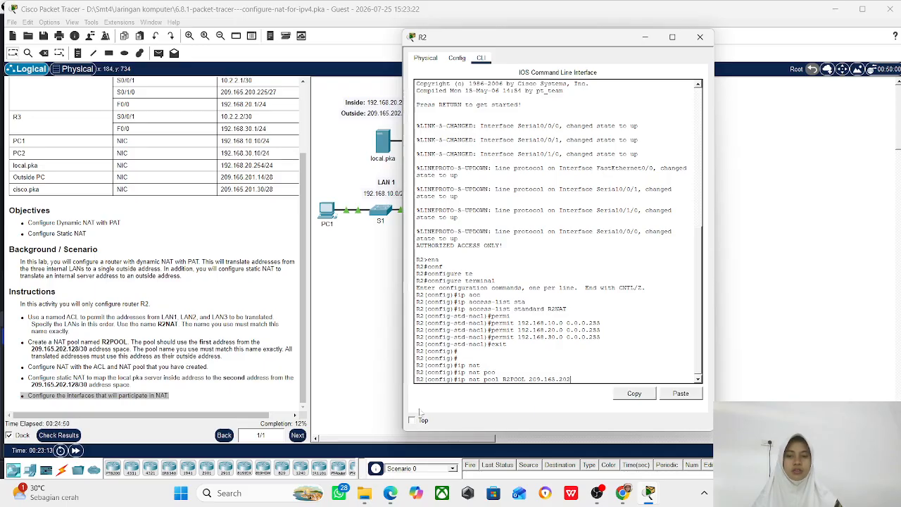
{"action": "type", "text": ".129"}
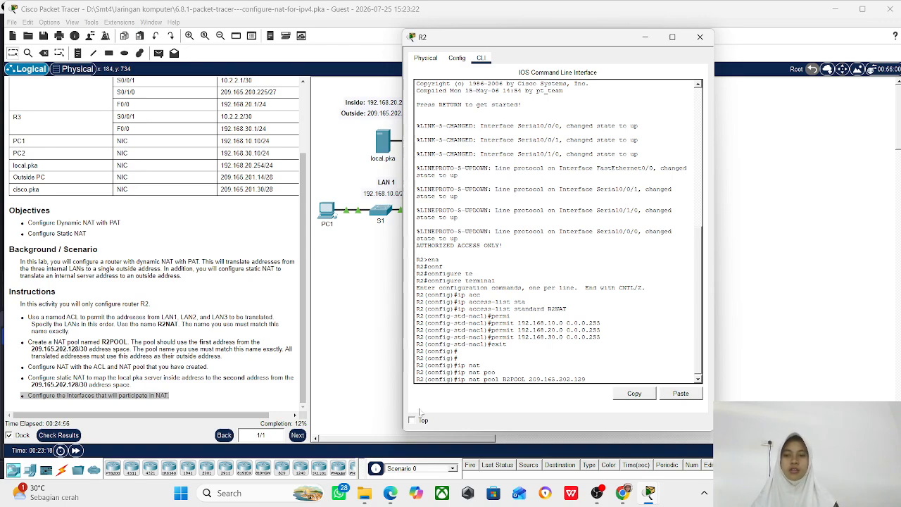
{"action": "type", "text": " 209."}
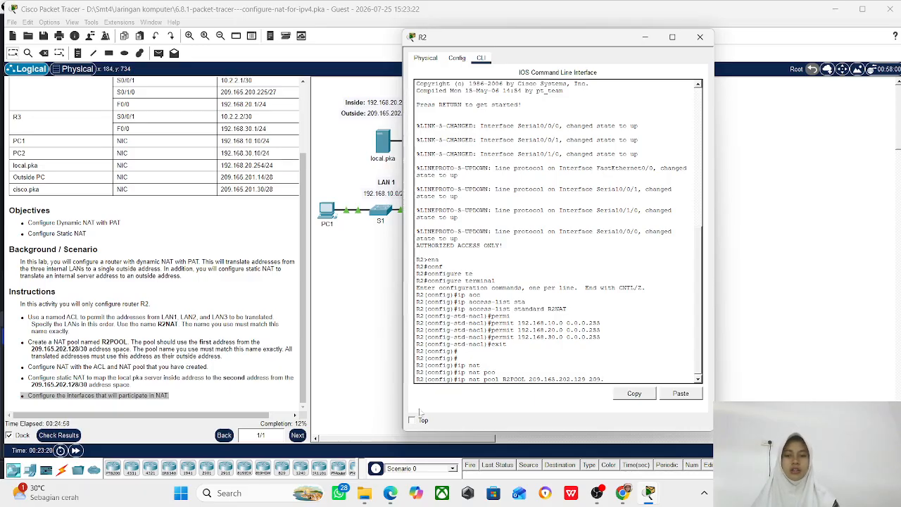
{"action": "type", "text": "165.202."}
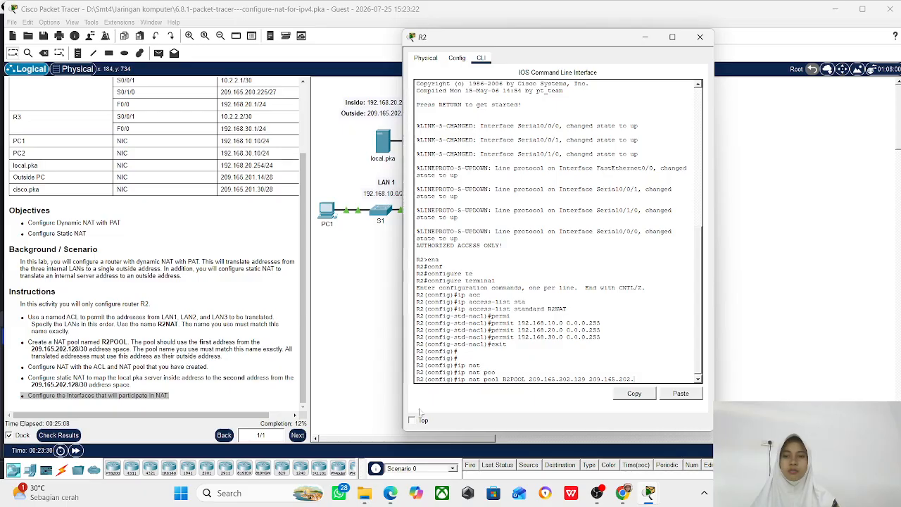
{"action": "type", "text": "129"}
{"action": "type", "text": " net"}
{"action": "key", "text": "Tab"}
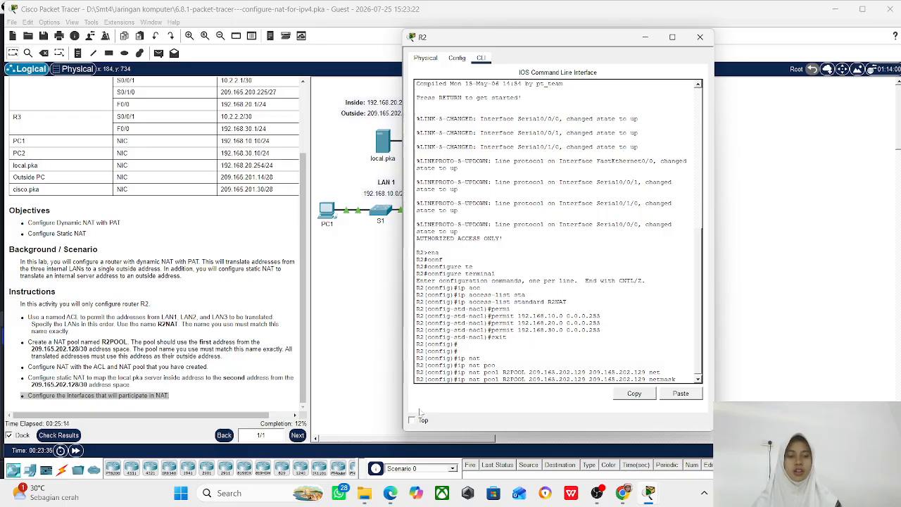
{"action": "type", "text": "255.255.255"}
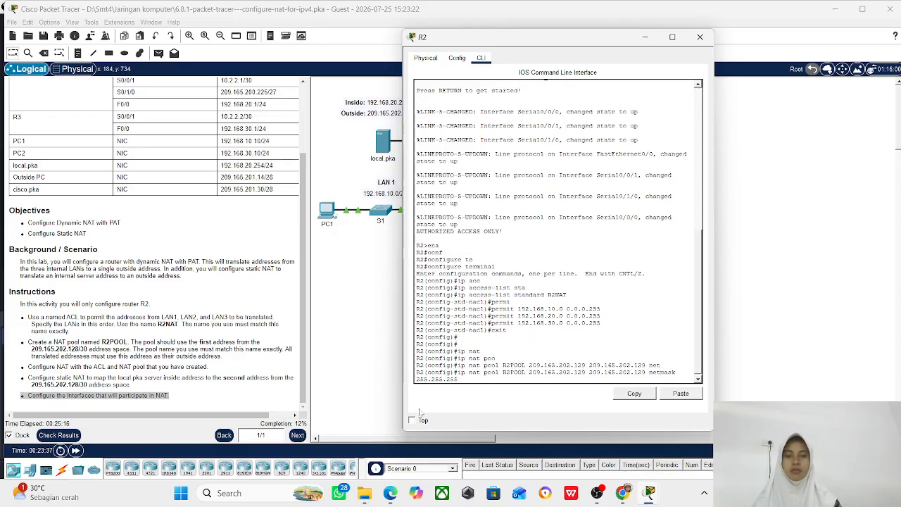
{"action": "type", "text": ".252"}
{"action": "key", "text": "Return"}
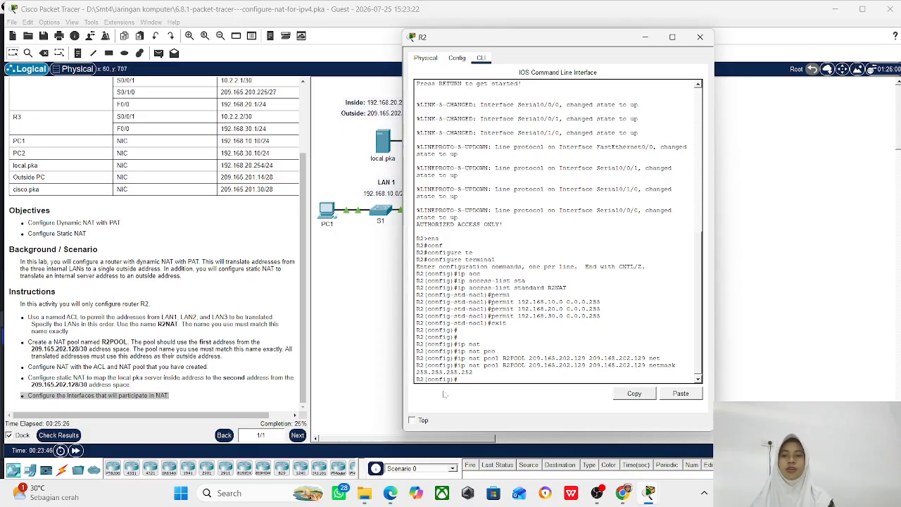
Map the local.pka server's inside address 192.168.20.254 to outside address 209.165.202.130 with a static inside source NAT entry on R2.
{"action": "type", "text": "ip"}
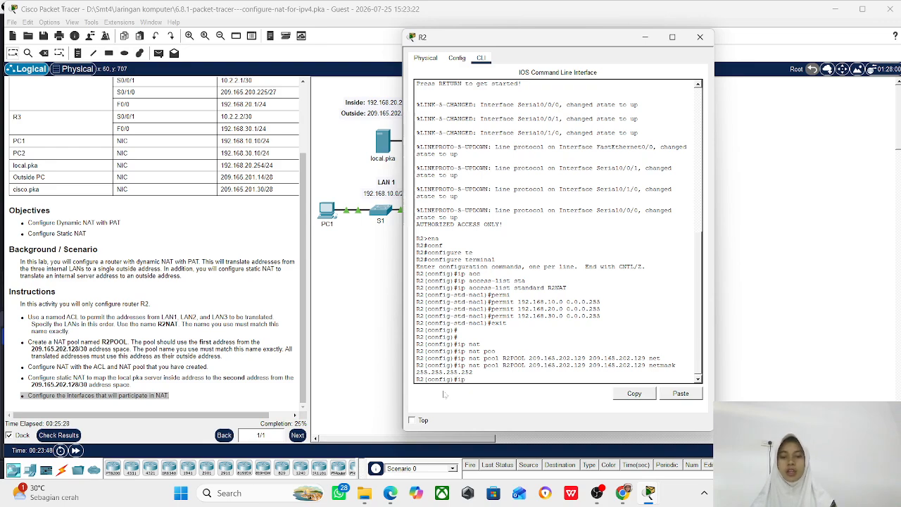
{"action": "type", "text": " nat"}
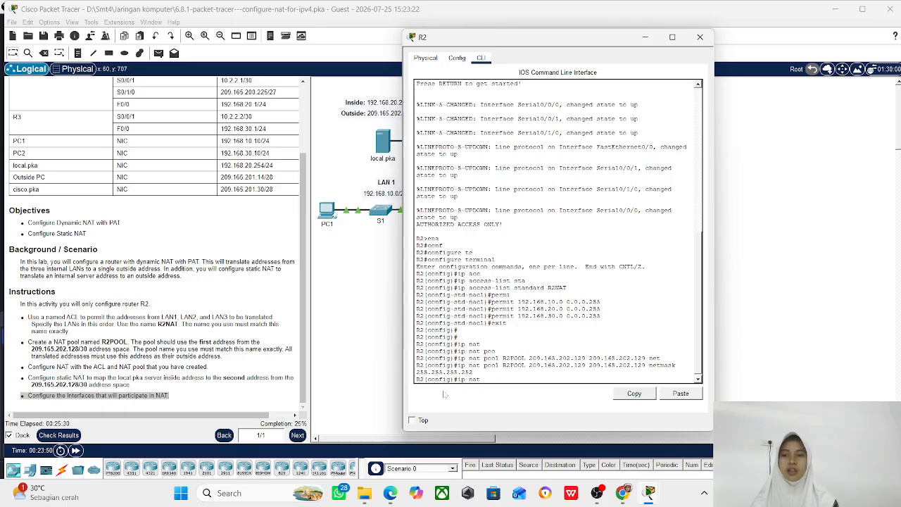
{"action": "key", "text": "Tab"}
{"action": "type", "text": "ins"}
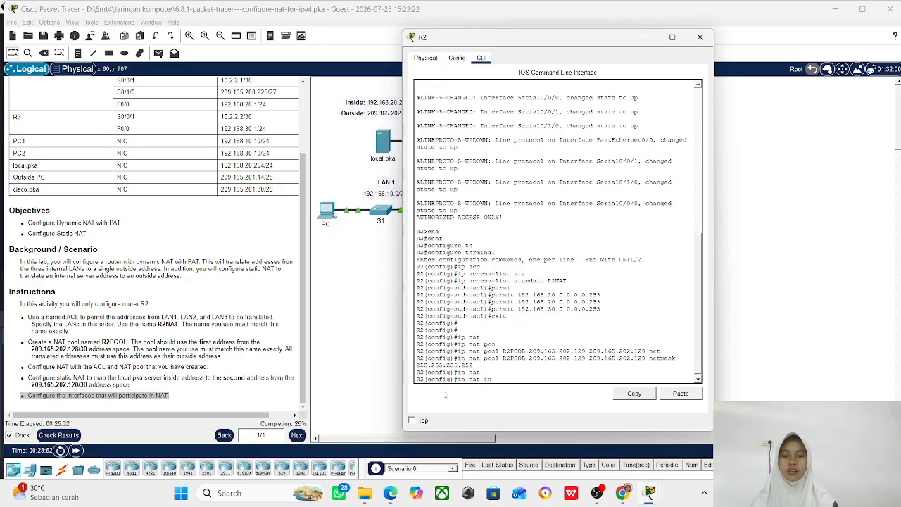
{"action": "key", "text": "Tab"}
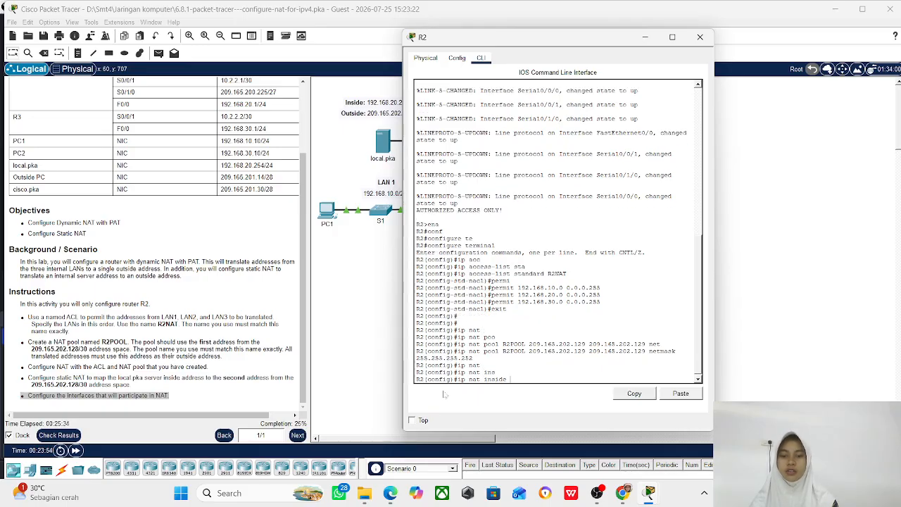
{"action": "type", "text": "so"}
{"action": "key", "text": "Tab"}
{"action": "type", "text": "sta"}
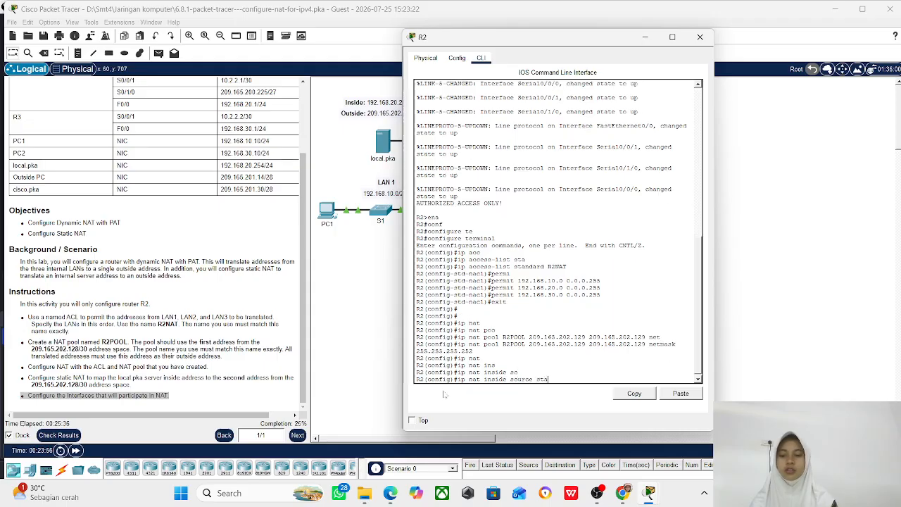
{"action": "key", "text": "Tab"}
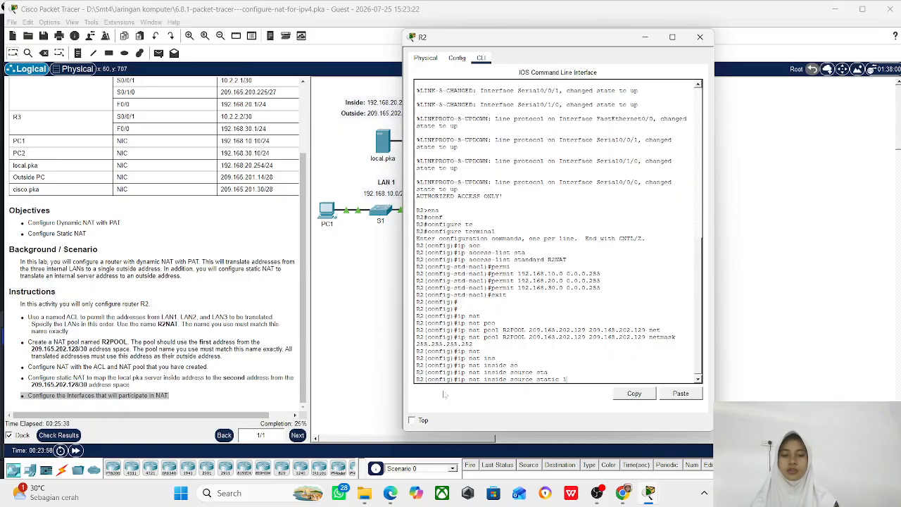
{"action": "type", "text": "192."}
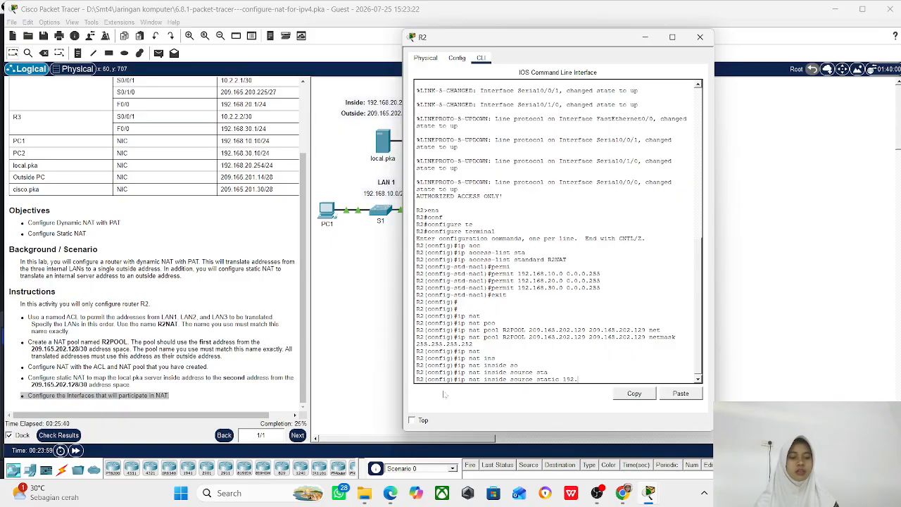
{"action": "type", "text": "168."}
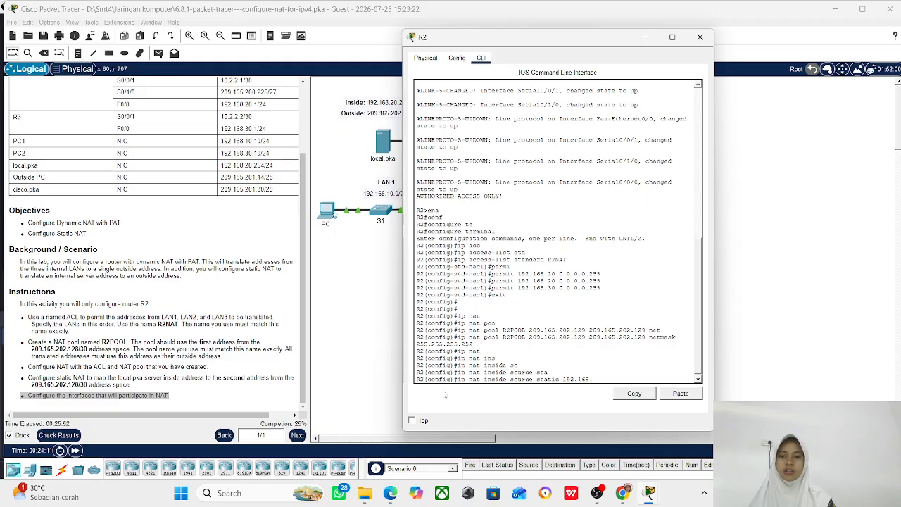
{"action": "type", "text": "20.254"}
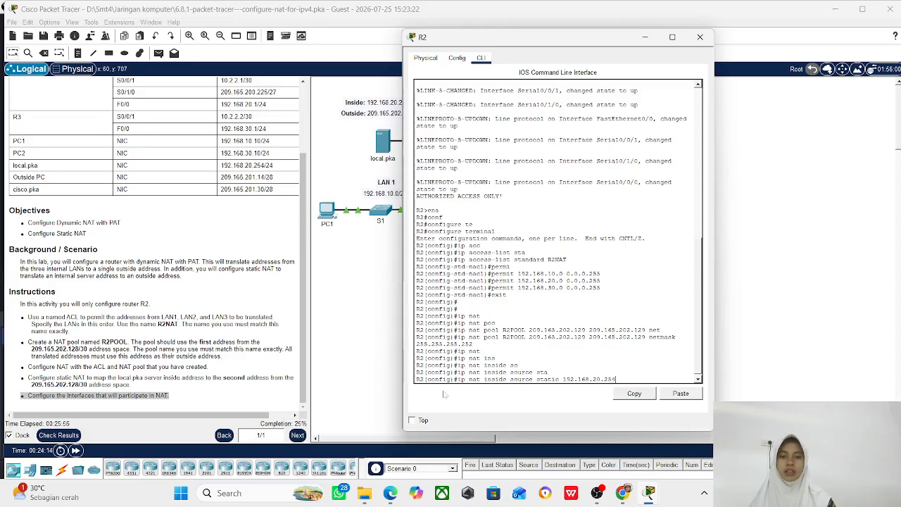
{"action": "type", "text": " 209.165"}
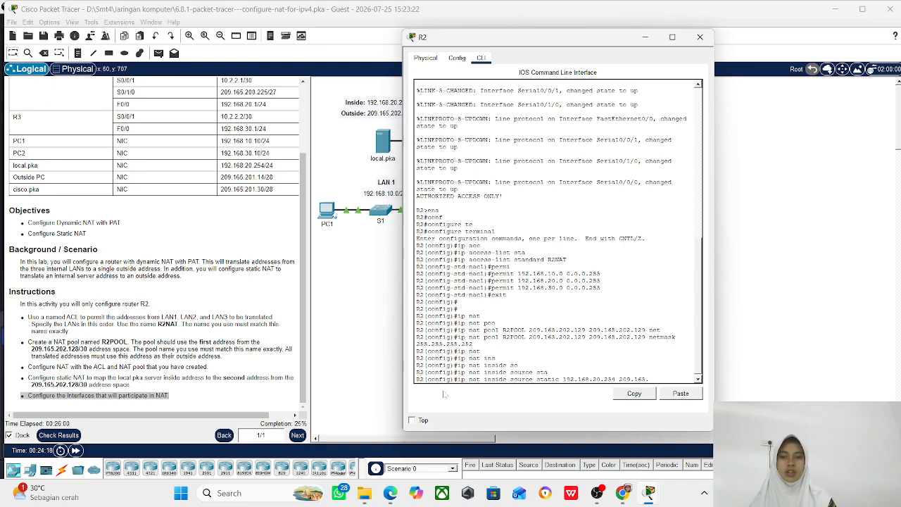
{"action": "type", "text": ".202.1"}
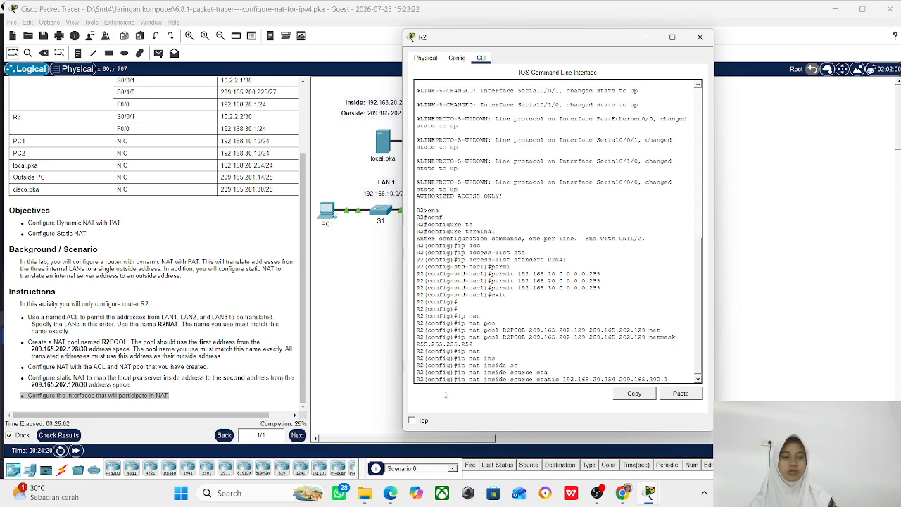
{"action": "type", "text": "30"}
{"action": "key", "text": "Return"}
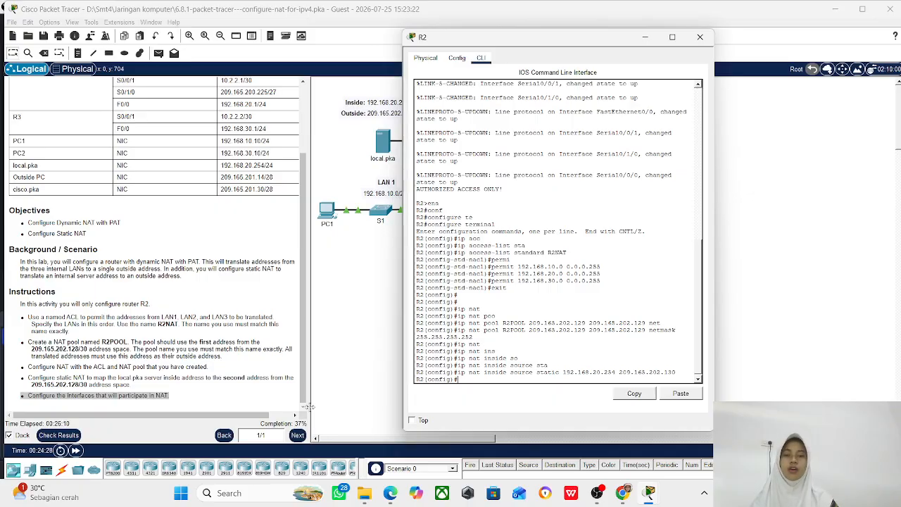
Set interface f0/0 on R2 as a NAT inside interface and exit to global configuration mode.
{"action": "type", "text": "int"}
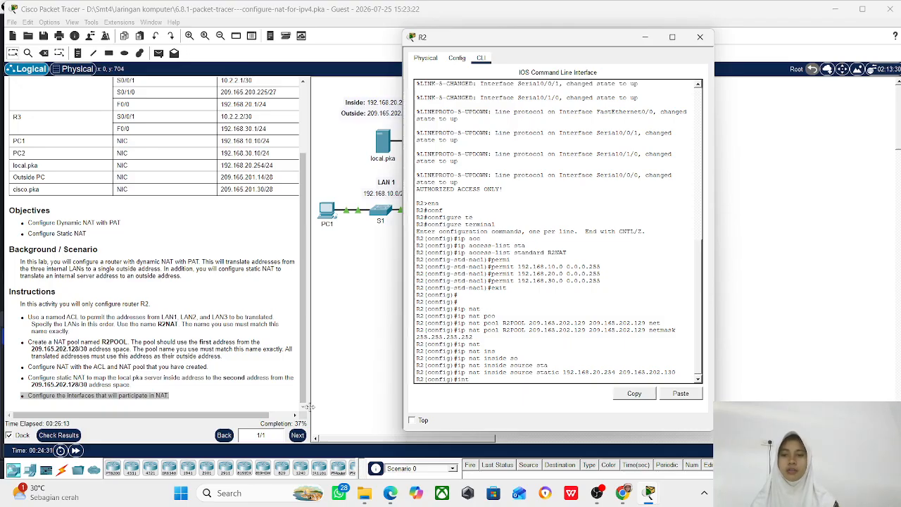
{"action": "key", "text": "Tab"}
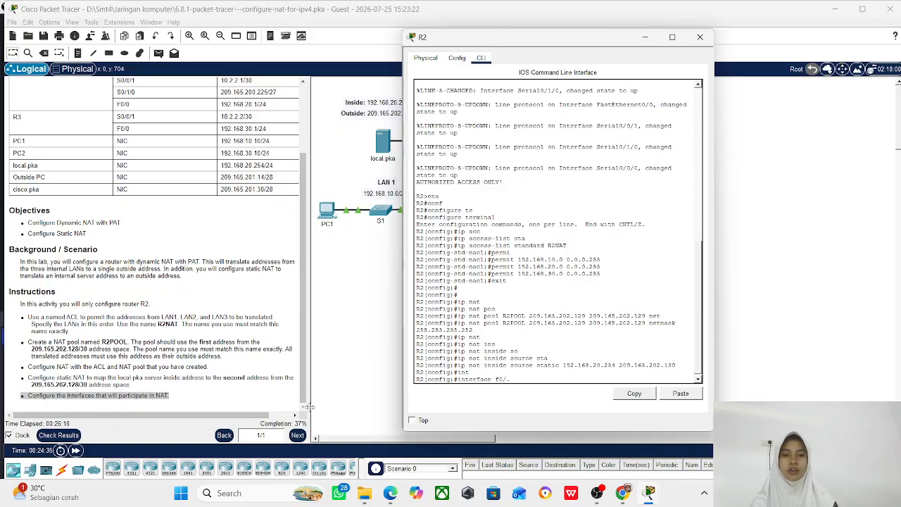
{"action": "type", "text": "0/0"}
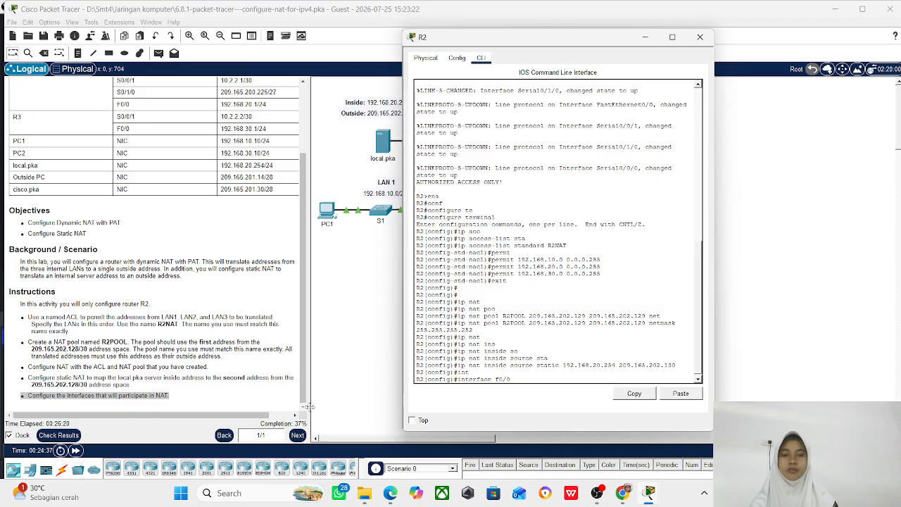
{"action": "key", "text": "Return"}
{"action": "type", "text": "ip nat in"}
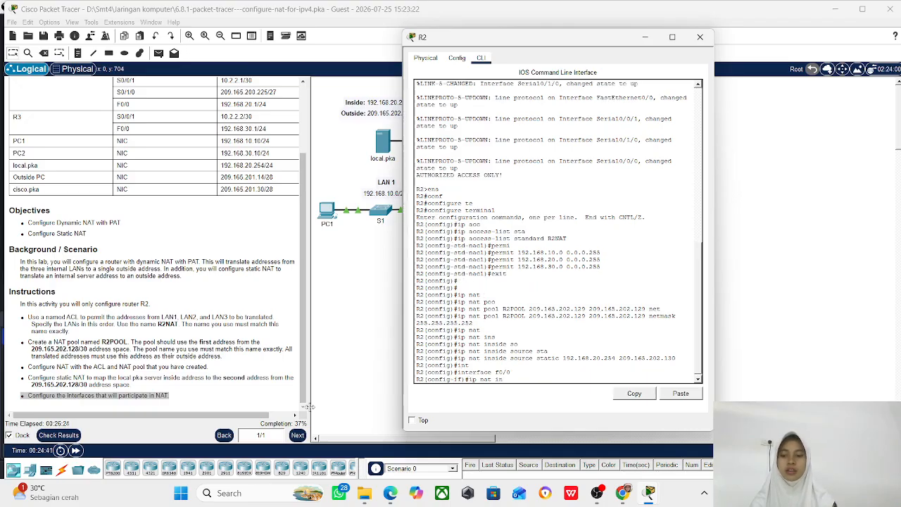
{"action": "key", "text": "Tab"}
{"action": "key", "text": "Return"}
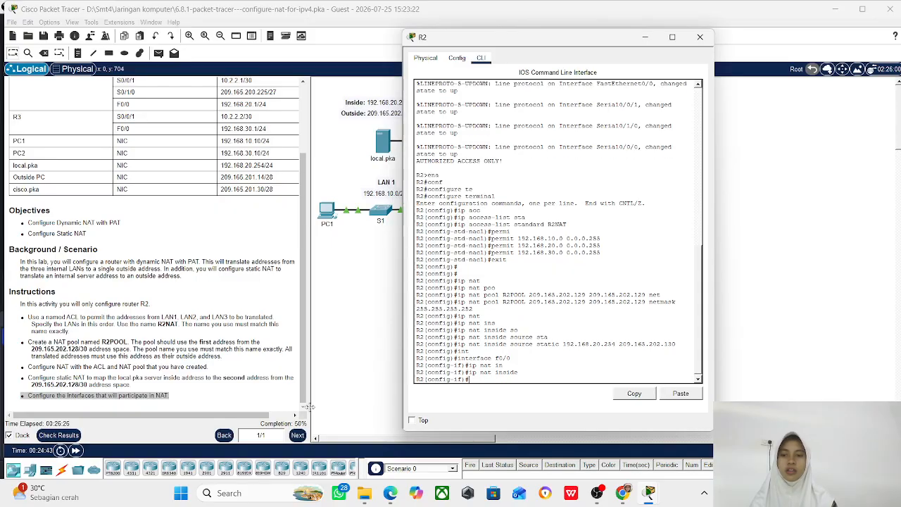
{"action": "type", "text": "exit"}
{"action": "key", "text": "Return"}
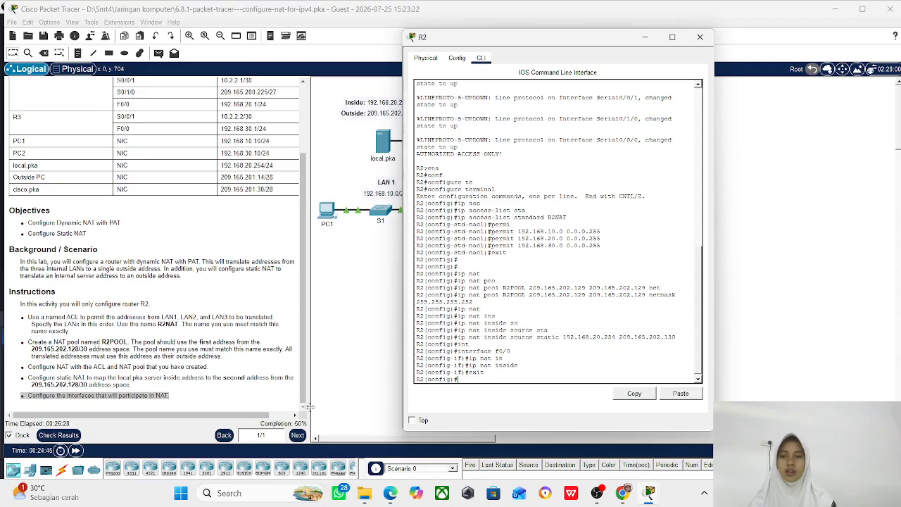
Mark R2's serial interface s0/0/0 as NAT inside and return to global configuration mode.
{"action": "type", "text": "int s"}
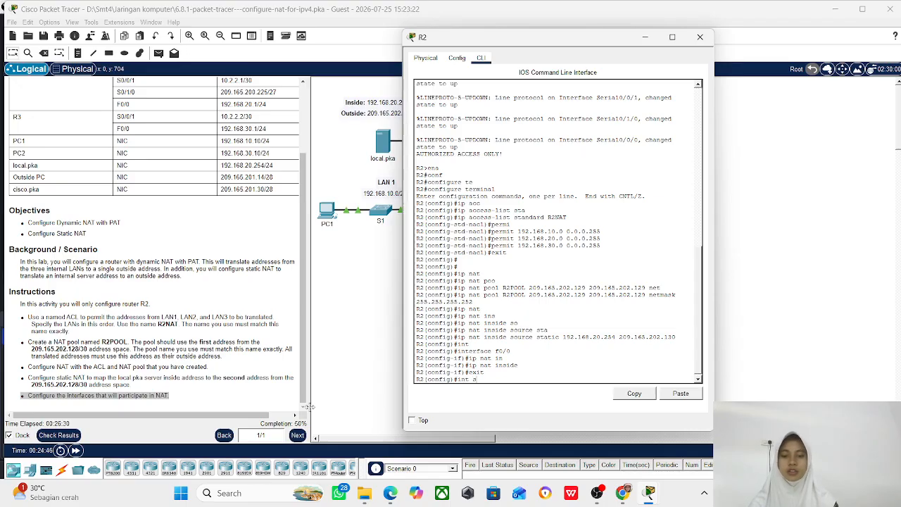
{"action": "type", "text": "0/0/0"}
{"action": "key", "text": "Return"}
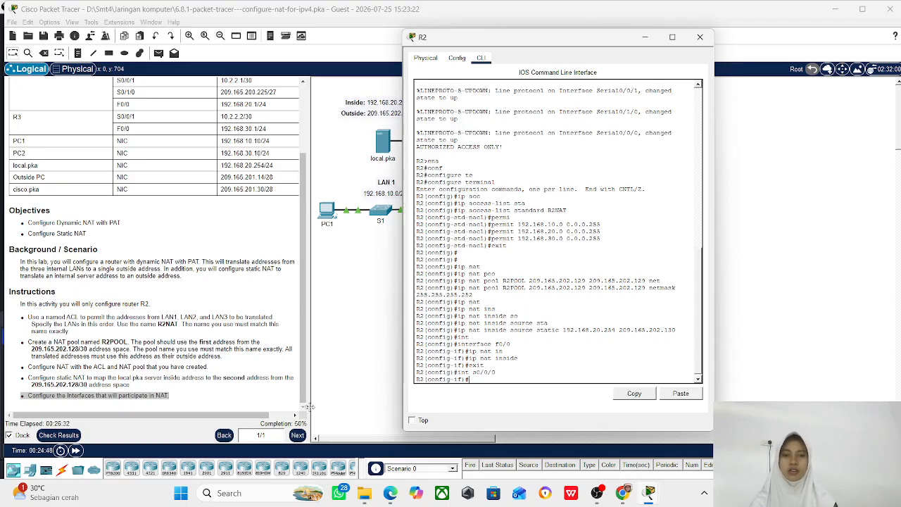
{"action": "type", "text": "ip na"}
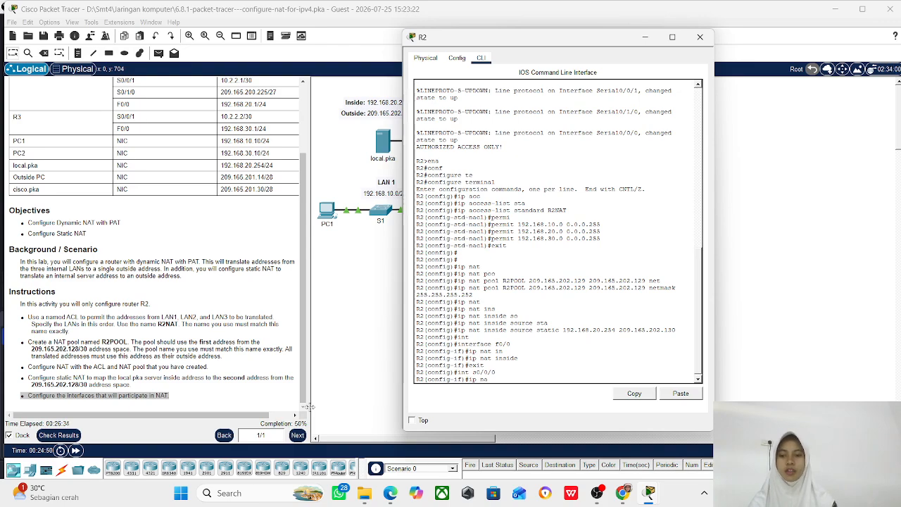
{"action": "type", "text": "t ins"}
{"action": "key", "text": "Tab"}
{"action": "key", "text": "Return"}
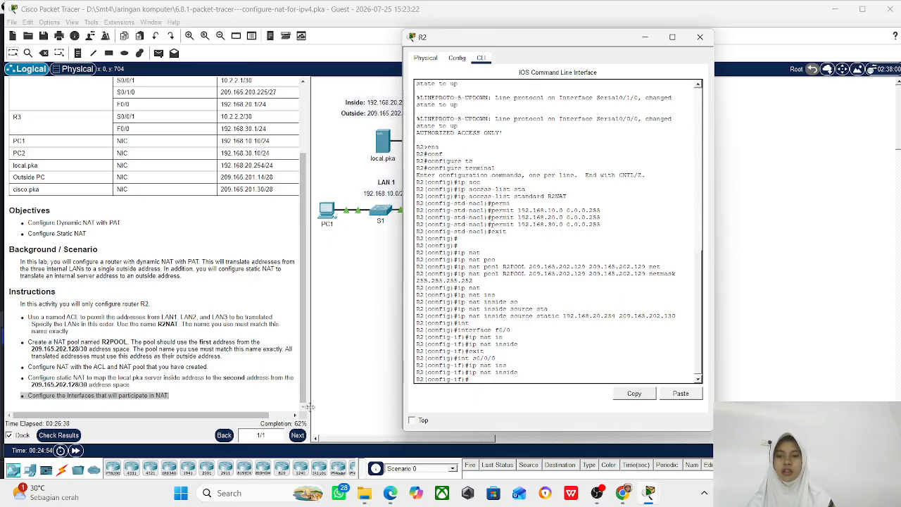
{"action": "type", "text": "exit"}
{"action": "key", "text": "Return"}
Configure R2's serial interface s0/0/1 as NAT inside and exit its interface configuration.
{"action": "type", "text": "in"}
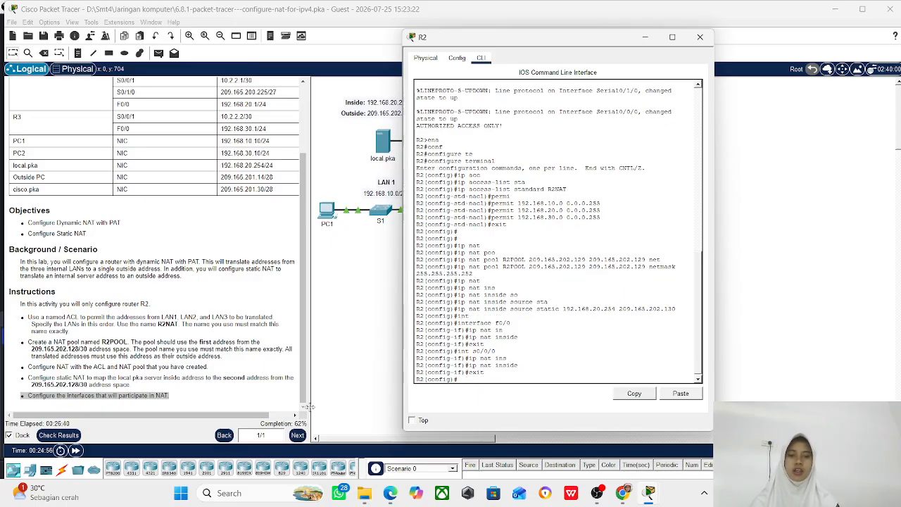
{"action": "type", "text": "t "}
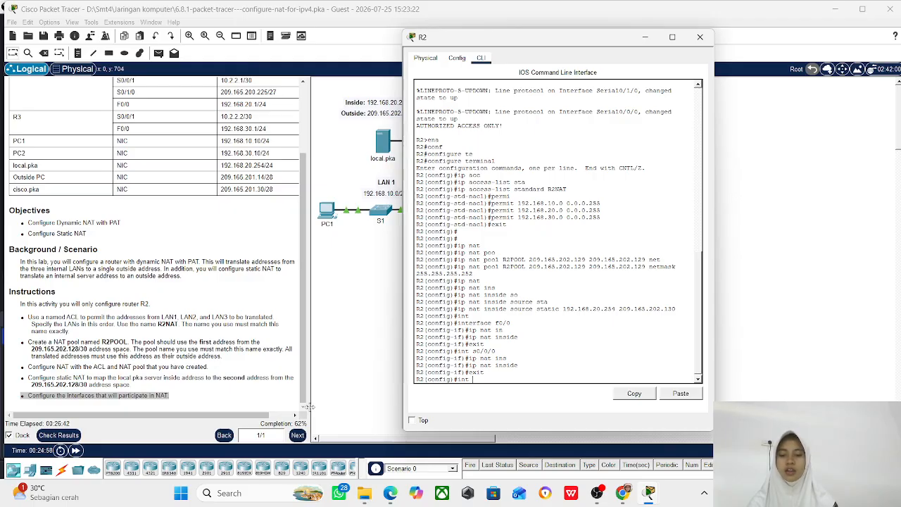
{"action": "type", "text": "s0/0/1"}
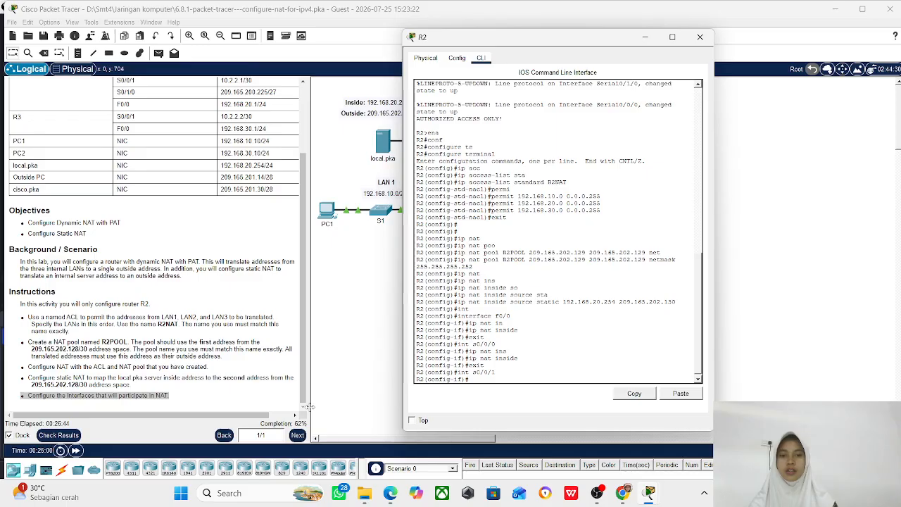
{"action": "key", "text": "Return"}
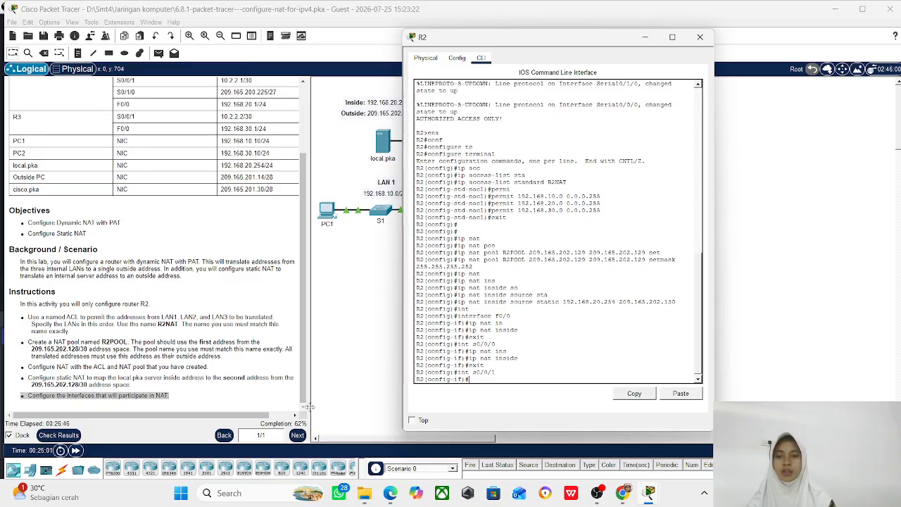
{"action": "type", "text": "ip nat in"}
{"action": "key", "text": "Tab"}
{"action": "key", "text": "Return"}
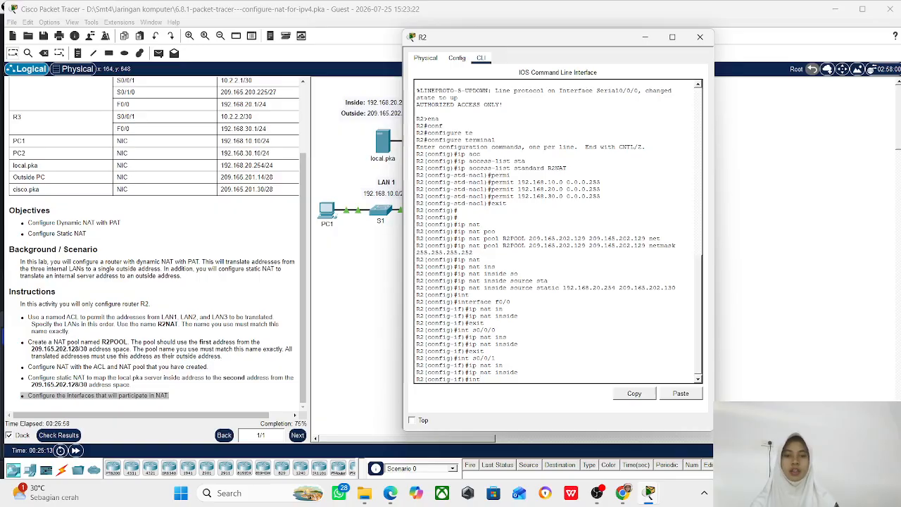
{"action": "type", "text": "if)#exit"}
{"action": "key", "text": "Return"}
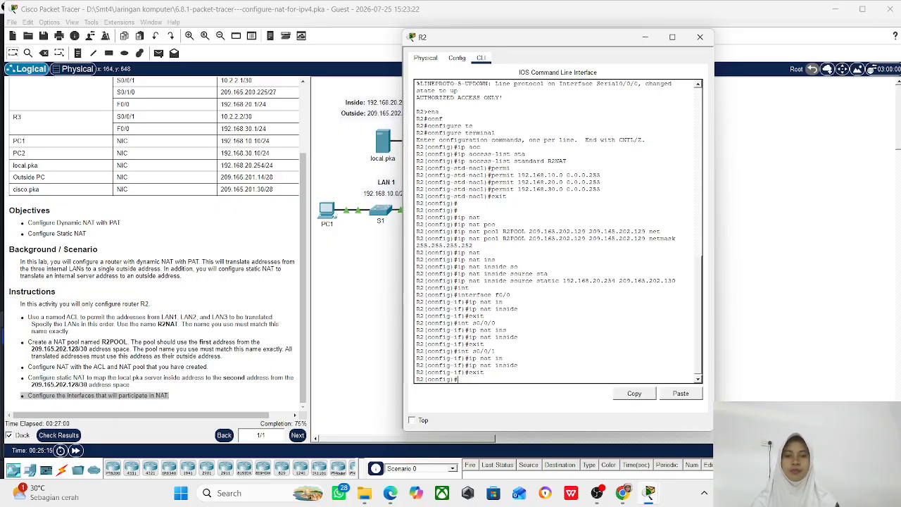
Designate R2's serial interface s0/1/0 as the NAT outside interface.
{"action": "type", "text": "in"}
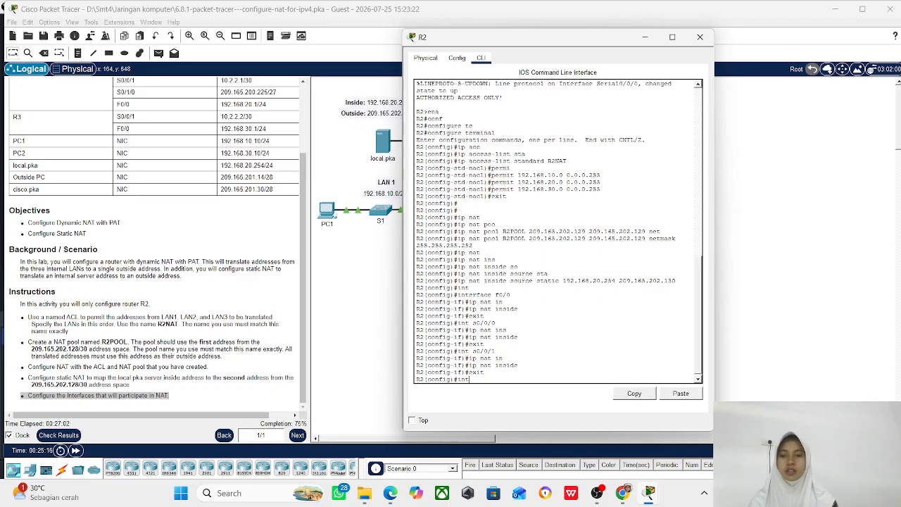
{"action": "type", "text": "t s0"}
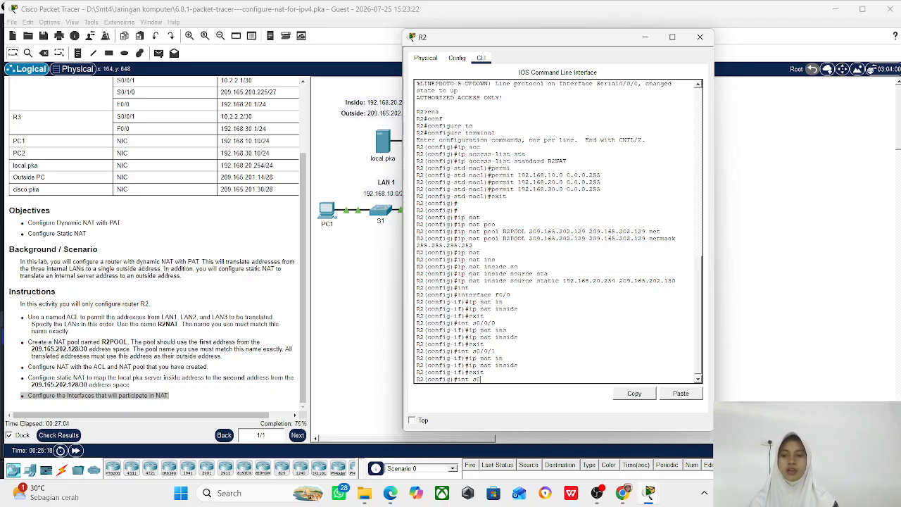
{"action": "type", "text": "/1/0"}
{"action": "key", "text": "Return"}
{"action": "type", "text": "ip nat"}
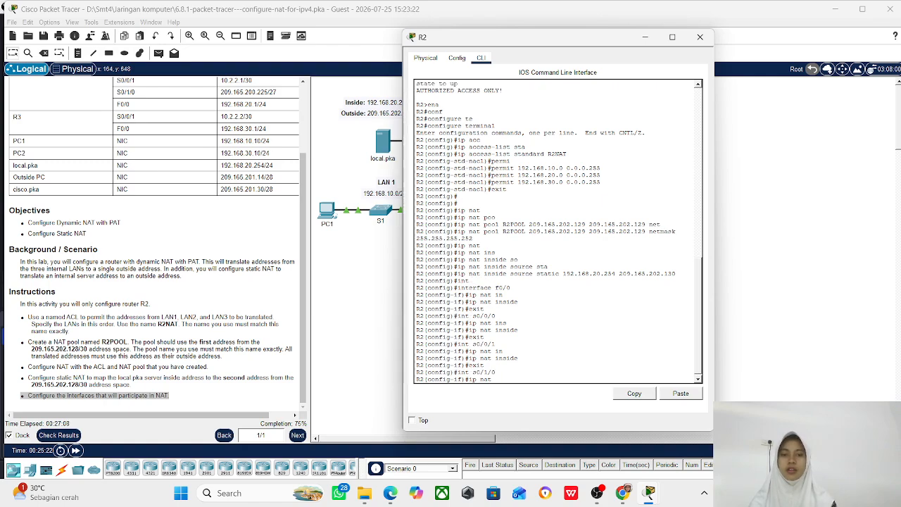
{"action": "type", "text": " ou"}
{"action": "key", "text": "Tab"}
{"action": "key", "text": "Return"}
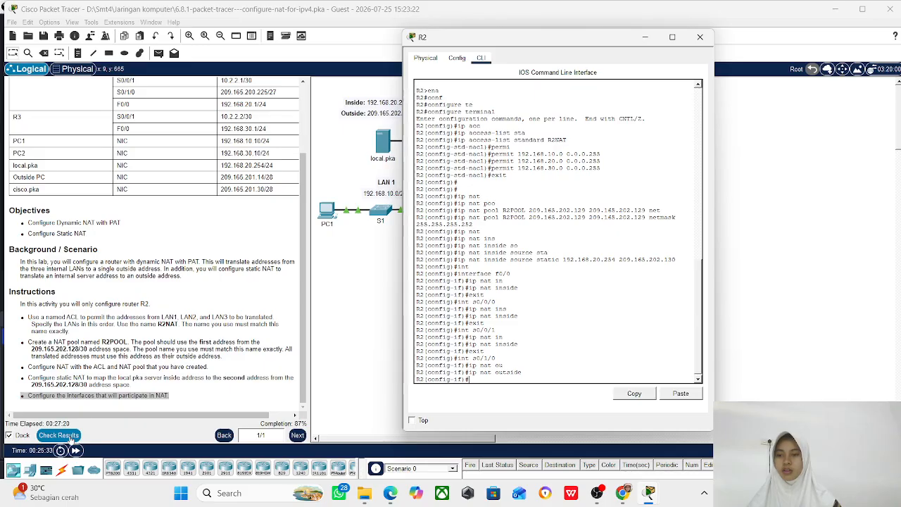
Check the activity results, review the individual assessment items, and close the results view.
{"action": "left_click", "coordinate": [58, 435]}
{"action": "left_click", "coordinate": [113, 77]}
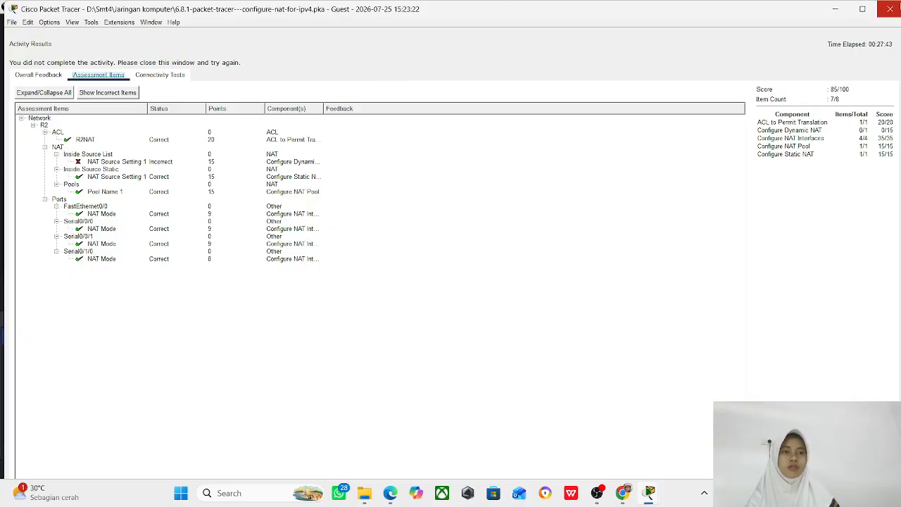
{"action": "left_click", "coordinate": [890, 9]}
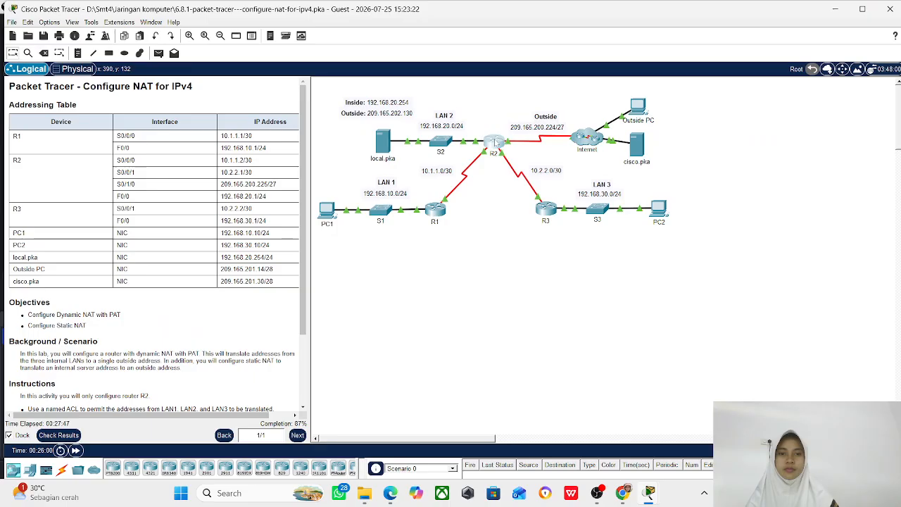
Reopen R2's command line, leave the interface configuration for global configuration mode, and begin an ip nat command.
{"action": "left_click", "coordinate": [495, 142]}
{"action": "type", "text": "ex"}
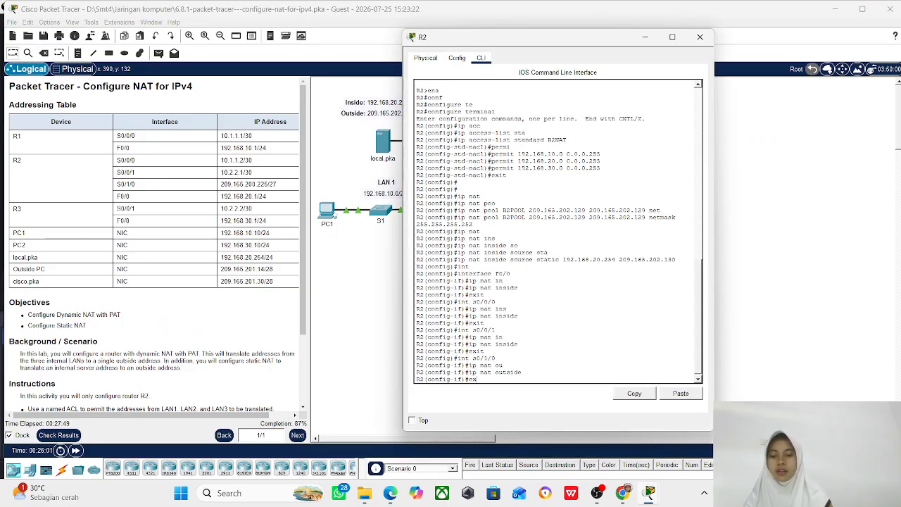
{"action": "type", "text": "it"}
{"action": "key", "text": "Return"}
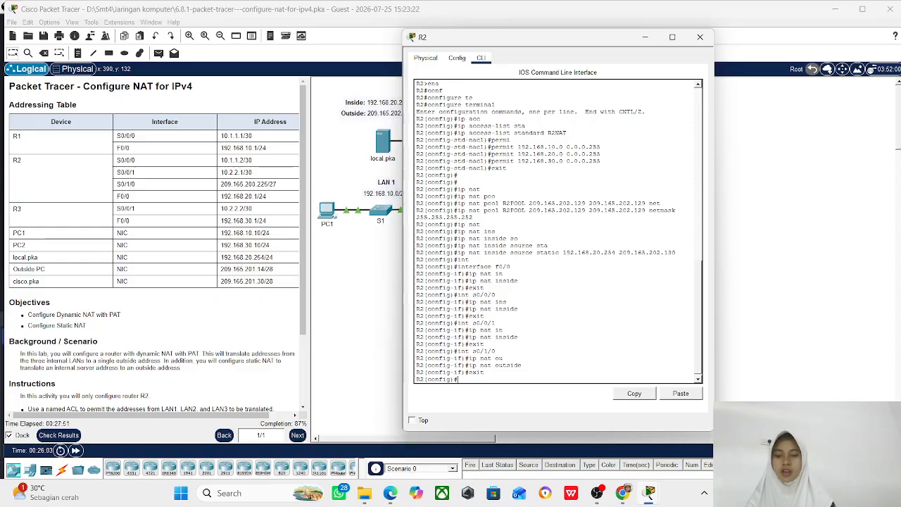
{"action": "type", "text": "ip nat"}
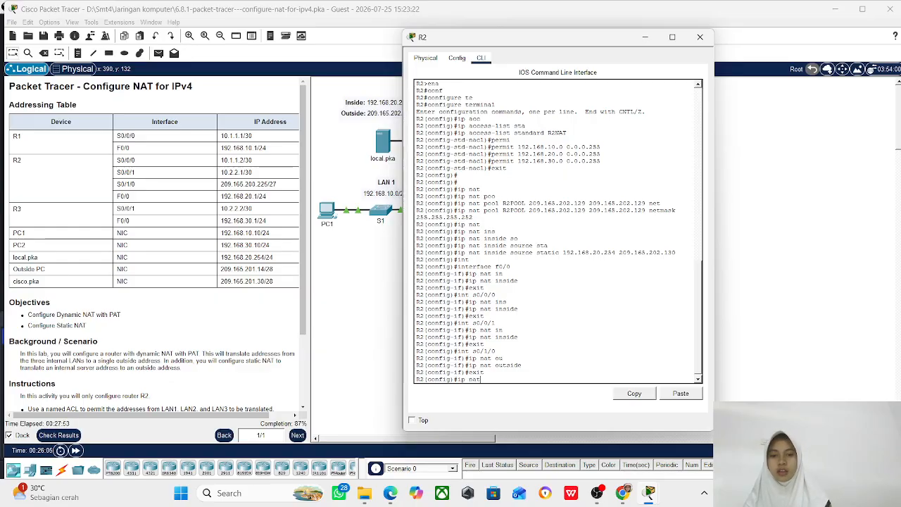
{"action": "type", "text": " poo"}
{"action": "key", "text": "Tab"}
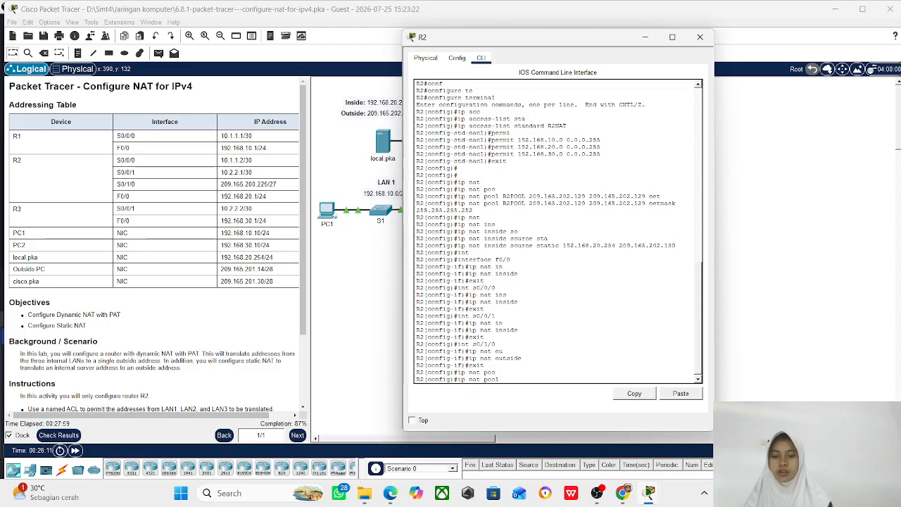
{"action": "key", "text": "BackSpace"}
{"action": "key", "text": "BackSpace"}
{"action": "key", "text": "BackSpace"}
{"action": "key", "text": "BackSpace"}
Build R2's inside-source NAT rule so it matches access list R2NAT and translates to a pool.
{"action": "type", "text": "in"}
{"action": "key", "text": "Tab"}
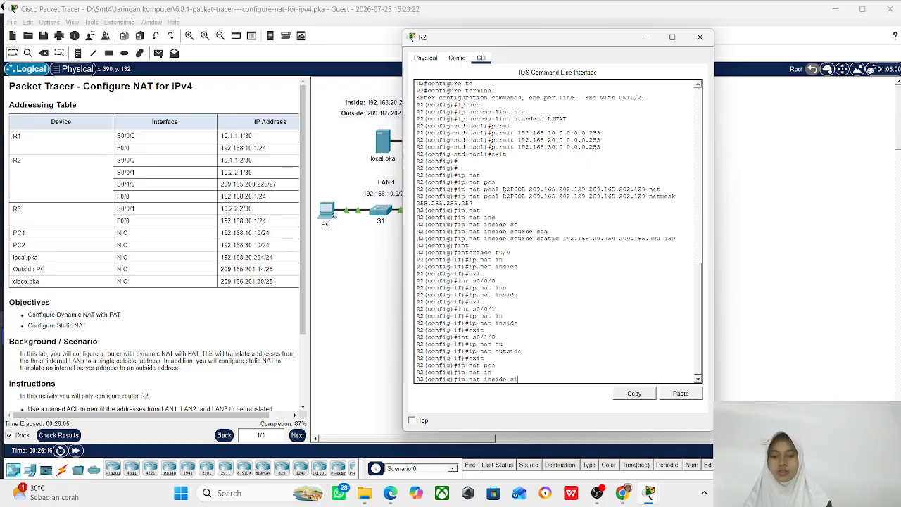
{"action": "type", "text": "so"}
{"action": "key", "text": "Tab"}
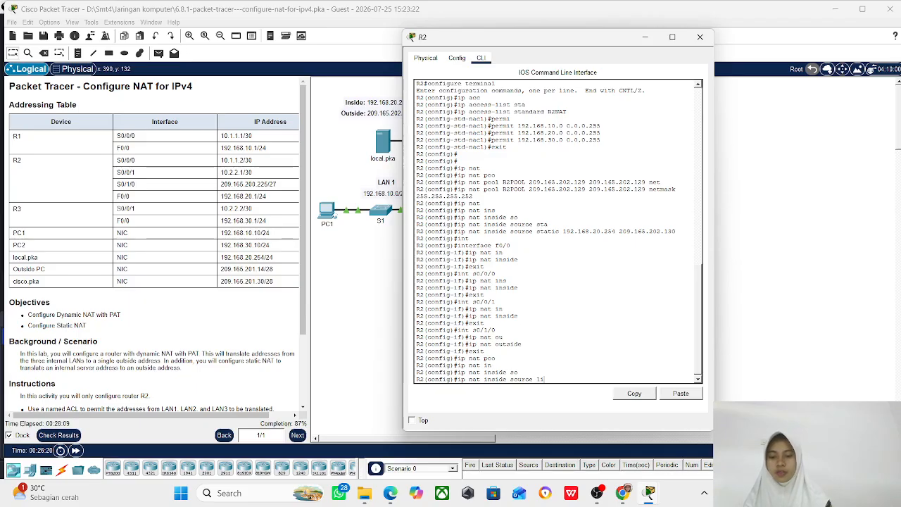
{"action": "type", "text": "li"}
{"action": "key", "text": "Tab"}
{"action": "type", "text": "R"}
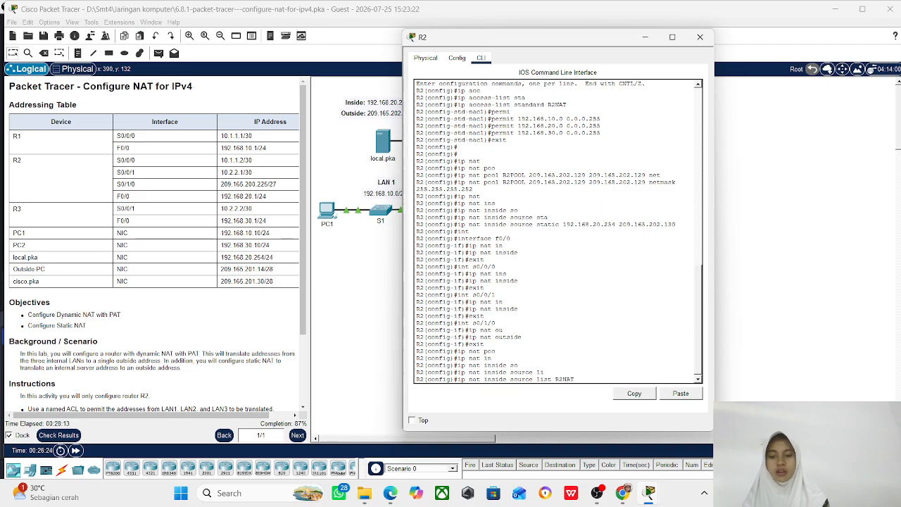
{"action": "type", "text": "2NAT"}
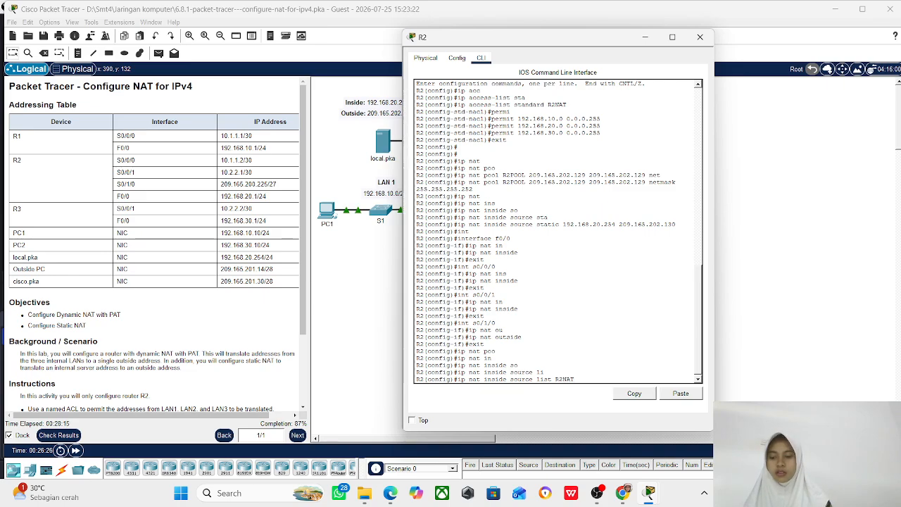
{"action": "type", "text": " pool"}
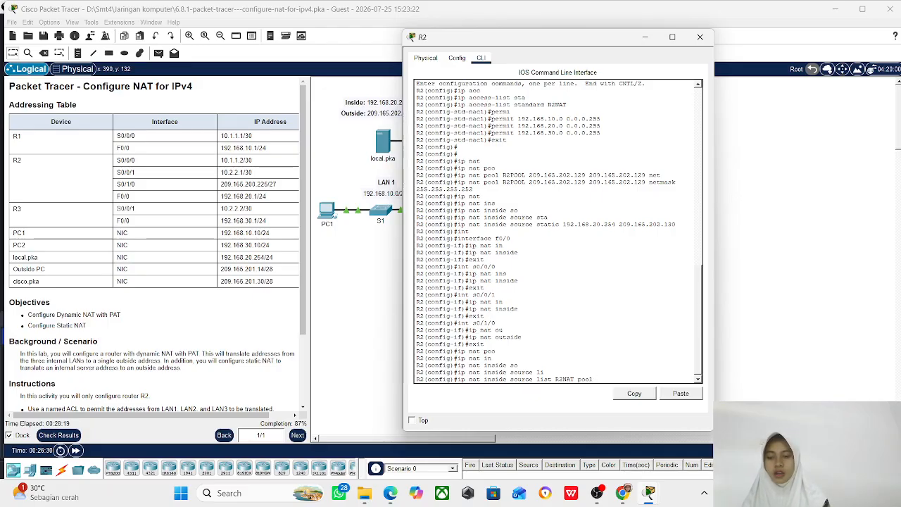
{"action": "type", "text": " r2pool"}
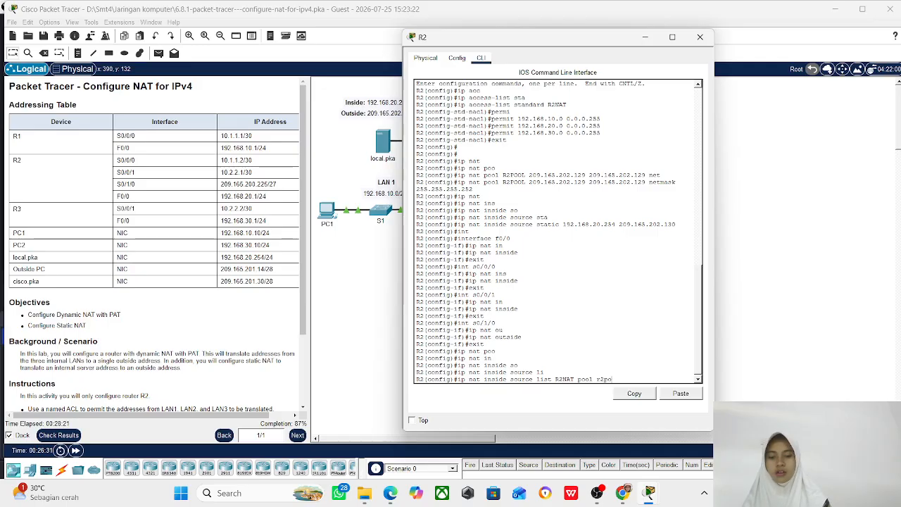
{"action": "key", "text": "BackSpace"}
{"action": "key", "text": "BackSpace"}
{"action": "key", "text": "BackSpace"}
{"action": "key", "text": "BackSpace"}
{"action": "key", "text": "BackSpace"}
{"action": "key", "text": "BackSpace"}
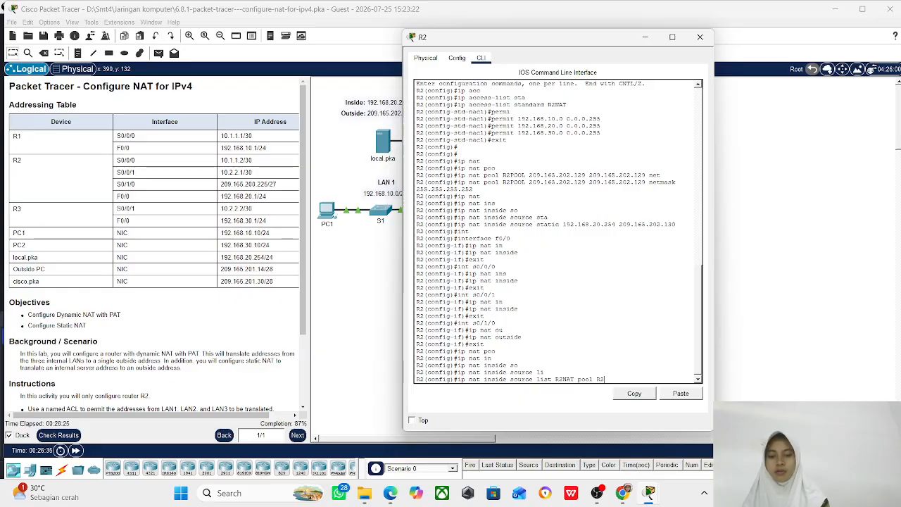
Complete the NAT rule with pool R2POOL and the overload option, then close R2's window.
{"action": "type", "text": "R2POO"}
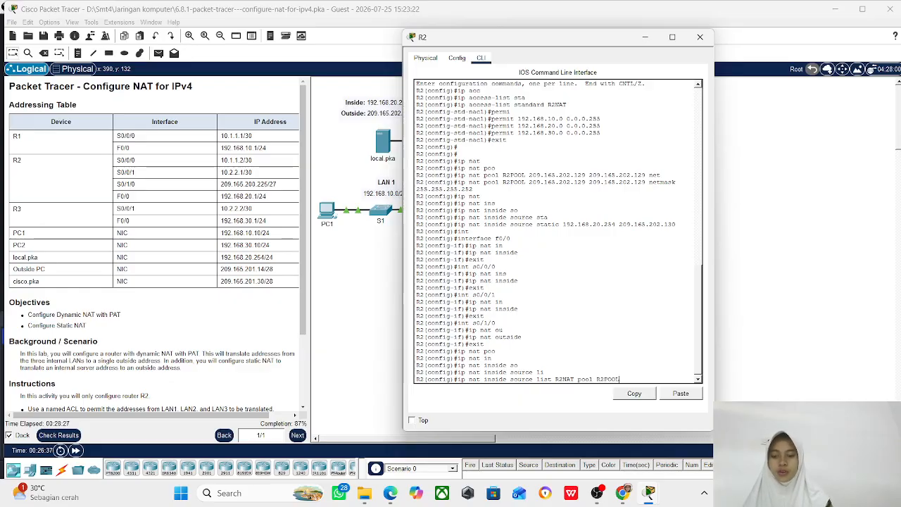
{"action": "type", "text": "L OV"}
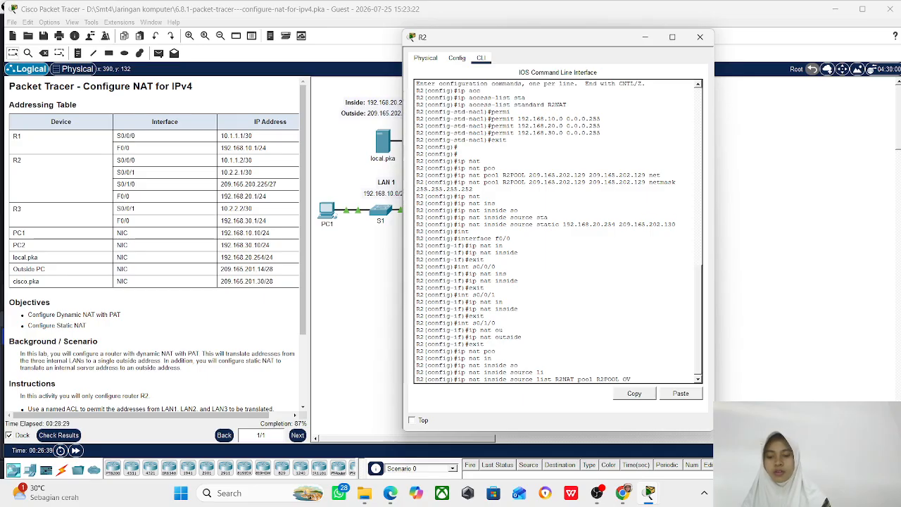
{"action": "key", "text": "Tab"}
{"action": "key", "text": "Return"}
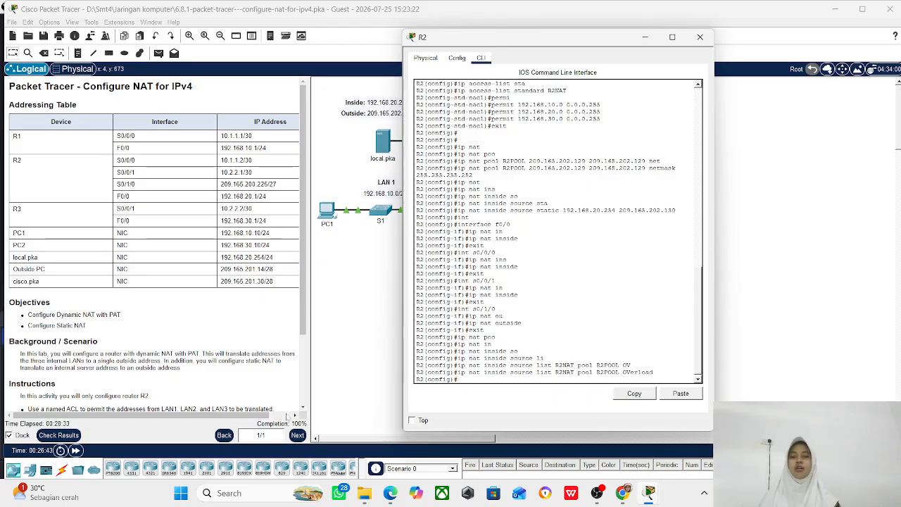
{"action": "scroll", "coordinate": [261, 330], "scroll_direction": "down", "scroll_amount": 3}
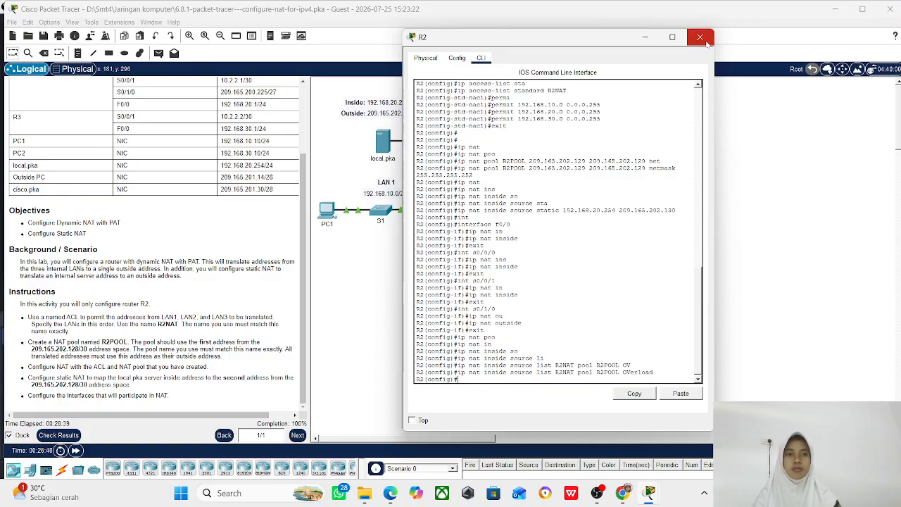
{"action": "left_click", "coordinate": [699, 37]}
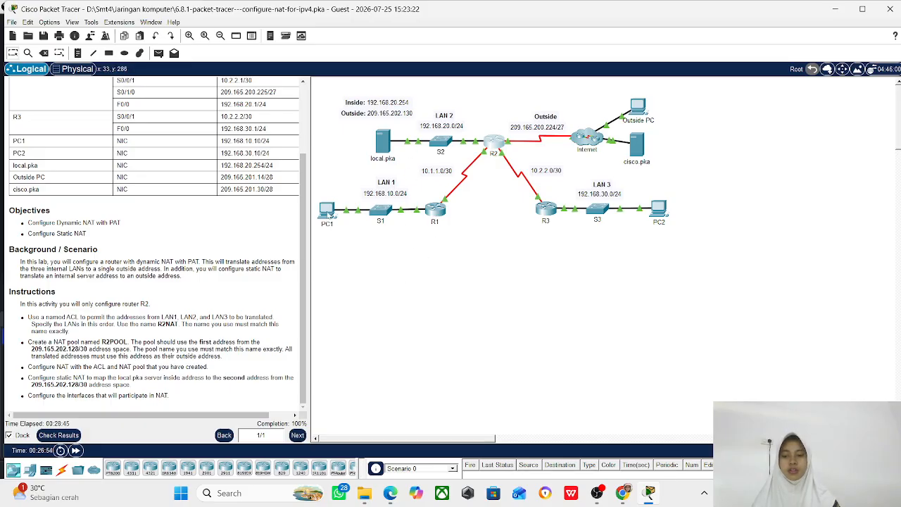
Test access to the cisco.pka server by loading 209.165.201.30 in PC1's web browser, then close the browser.
{"action": "left_click", "coordinate": [327, 214]}
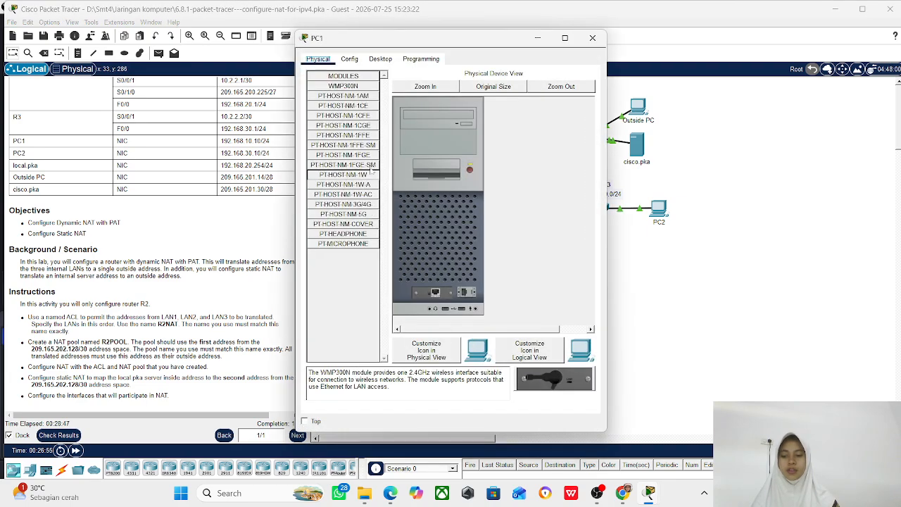
{"action": "left_click", "coordinate": [380, 59]}
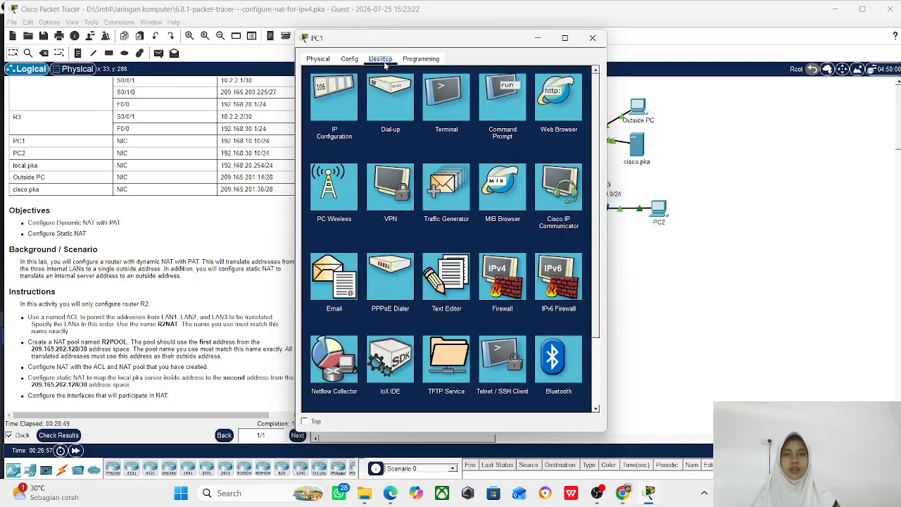
{"action": "left_click", "coordinate": [559, 97]}
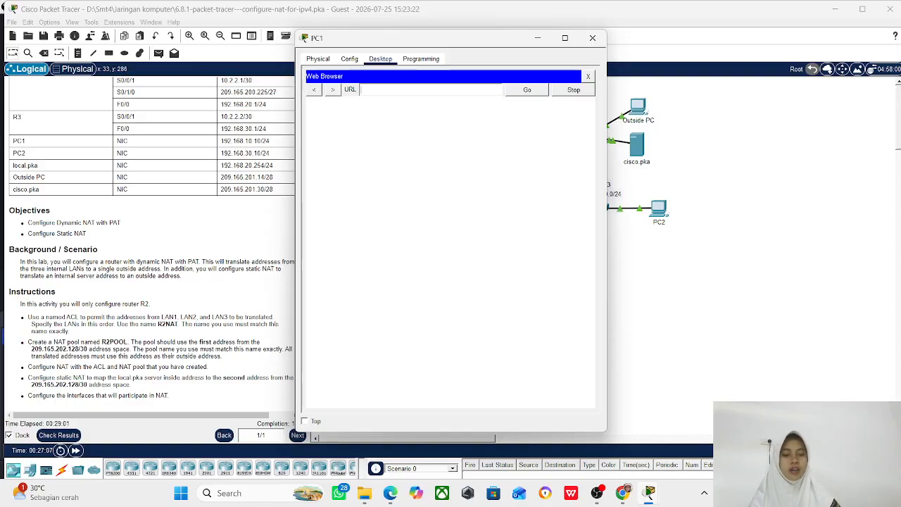
{"action": "type", "text": "209"}
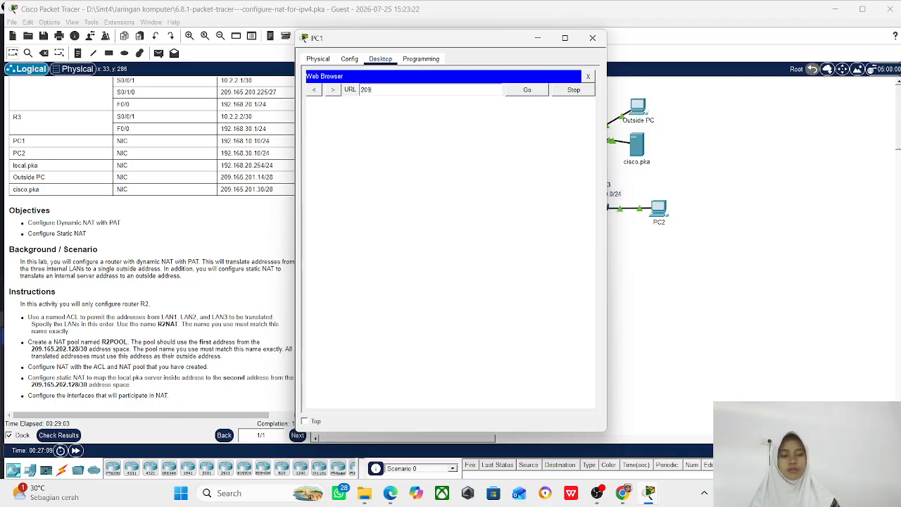
{"action": "type", "text": ".165"}
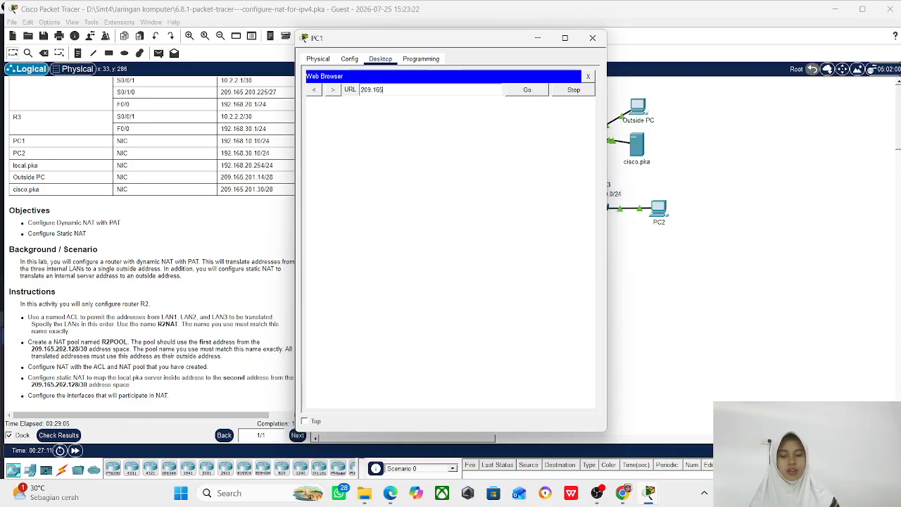
{"action": "type", "text": ".201."}
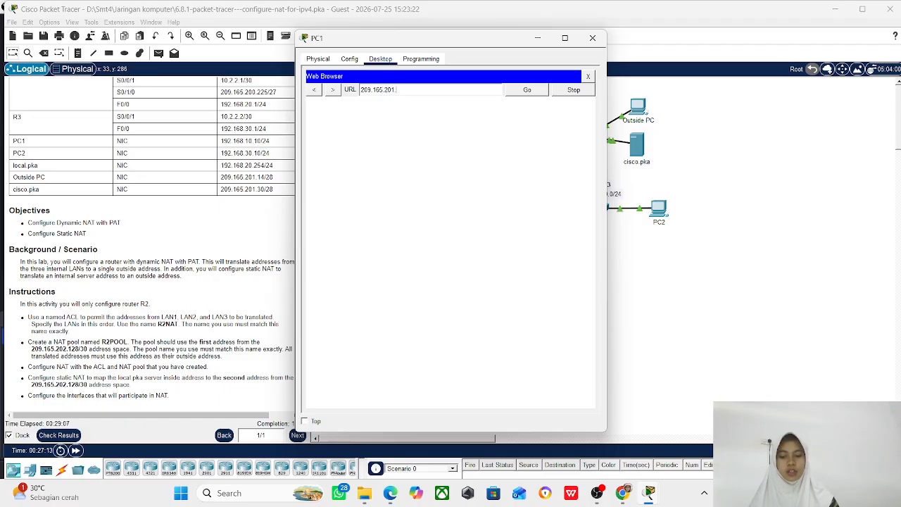
{"action": "type", "text": "30"}
{"action": "key", "text": "Return"}
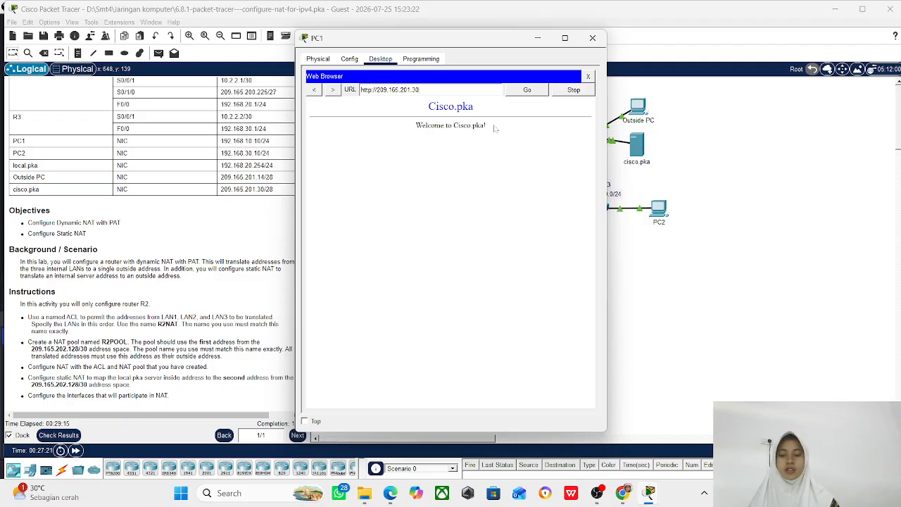
{"action": "left_click", "coordinate": [588, 77]}
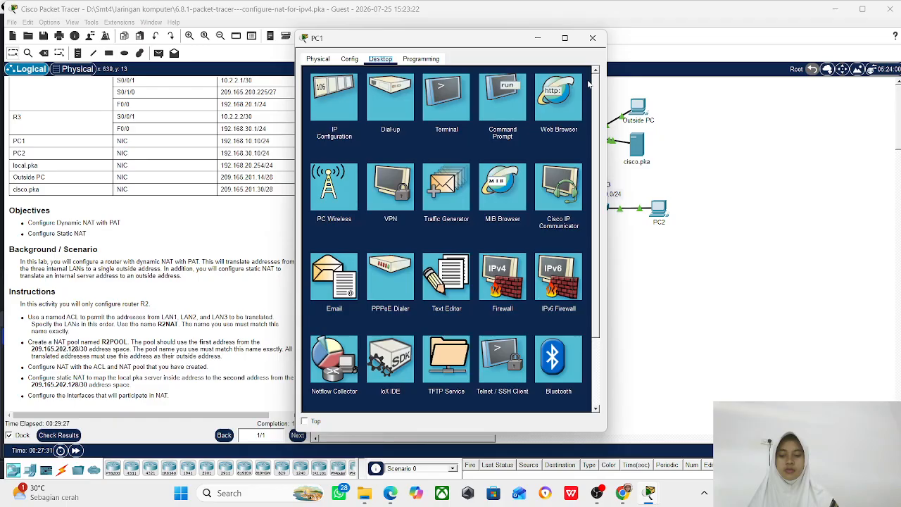
Ping the local.pka server's outside address 209.165.202.130 from PC1's command prompt.
{"action": "left_click", "coordinate": [489, 101]}
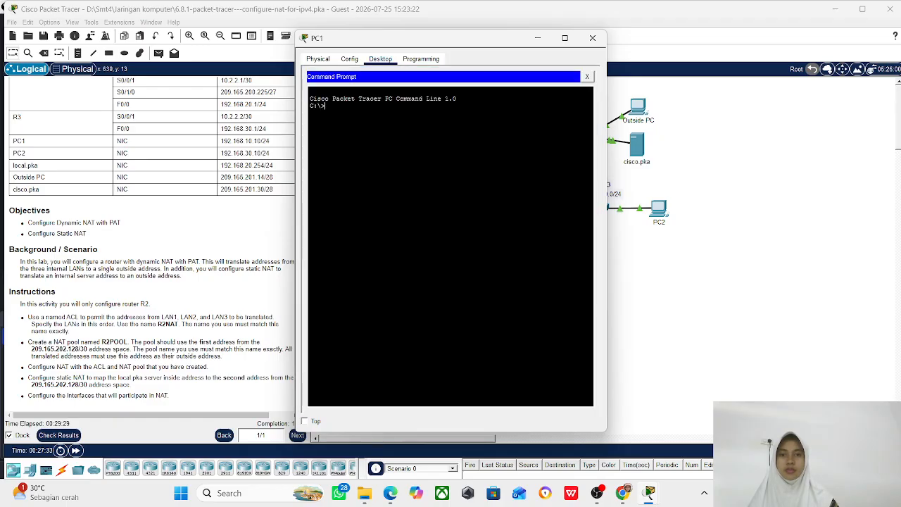
{"action": "type", "text": "PING"}
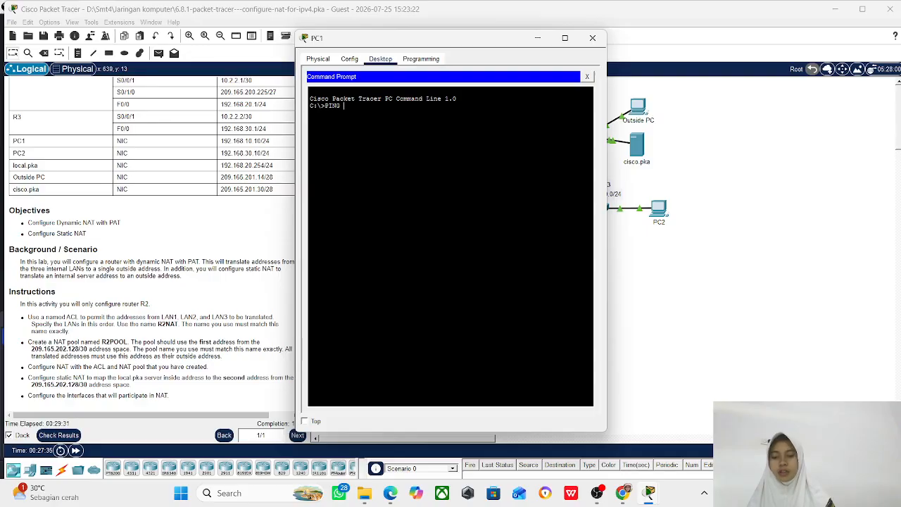
{"action": "type", "text": " 209."}
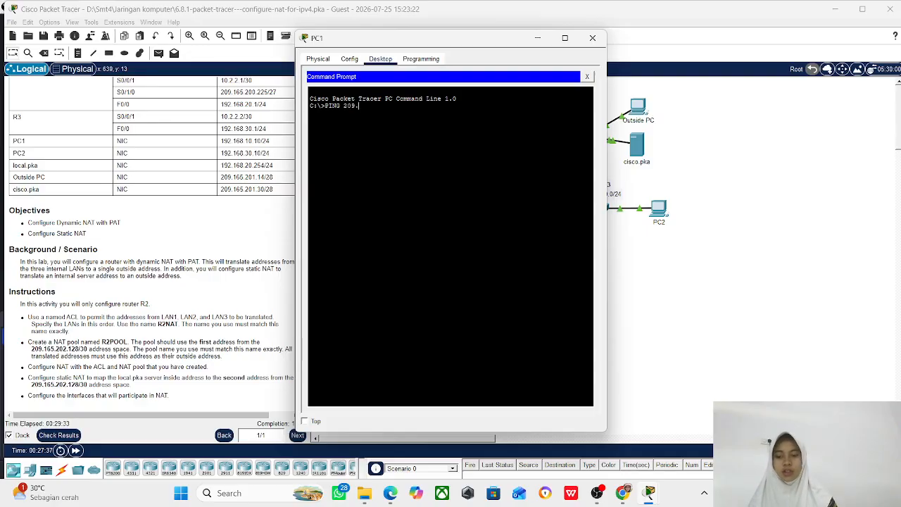
{"action": "type", "text": "165."}
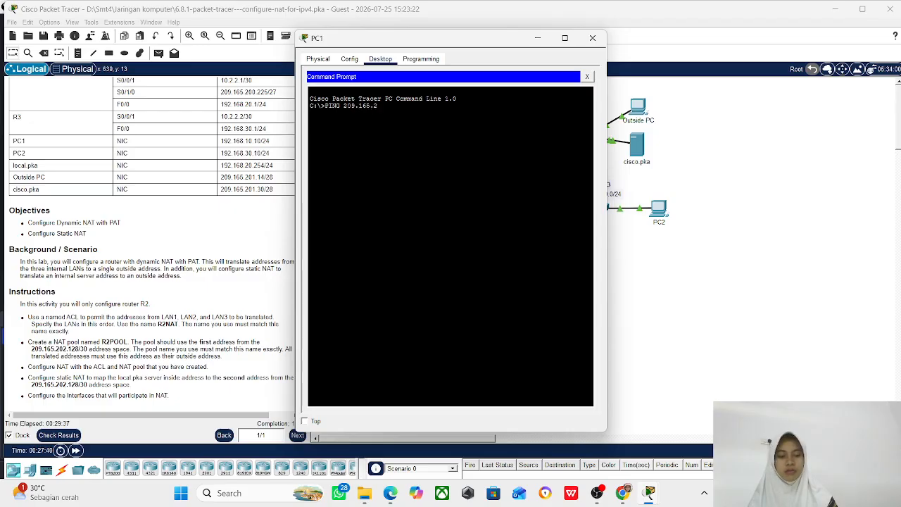
{"action": "type", "text": "202.130"}
{"action": "key", "text": "Return"}
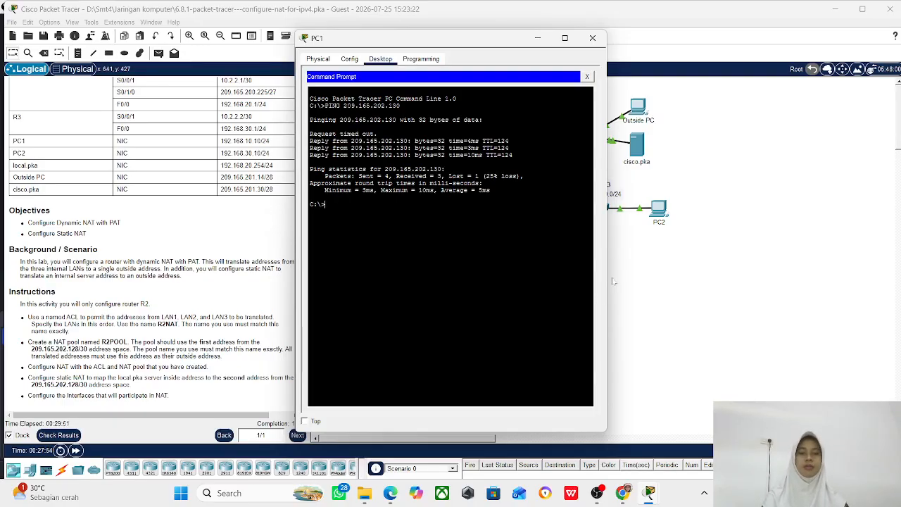
{"action": "left_click", "coordinate": [596, 495]}
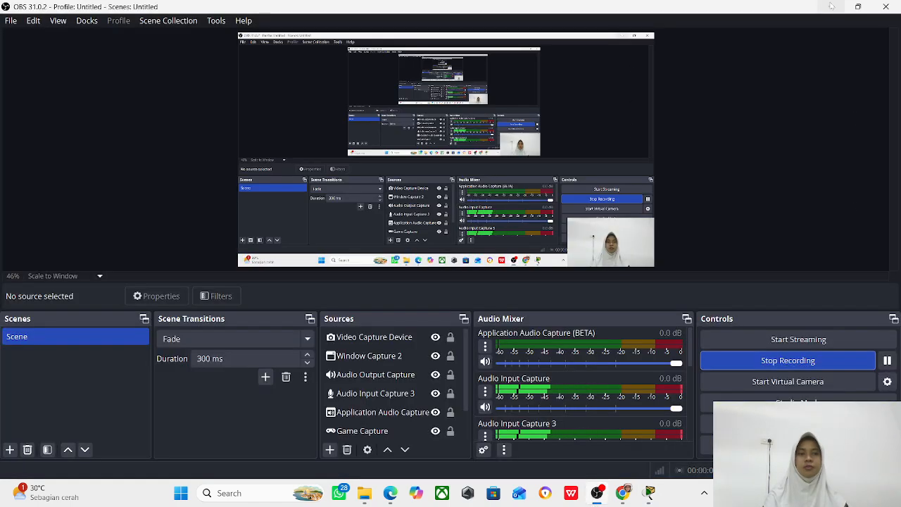
{"action": "left_click", "coordinate": [857, 6]}
{"action": "left_click", "coordinate": [810, 9]}
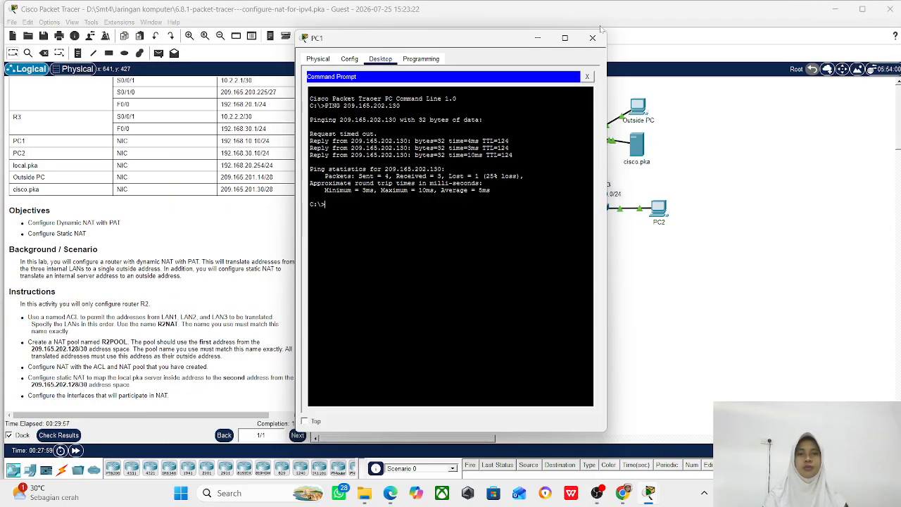
Close PC1's window and save the activity under its existing file name.
{"action": "left_click", "coordinate": [592, 37]}
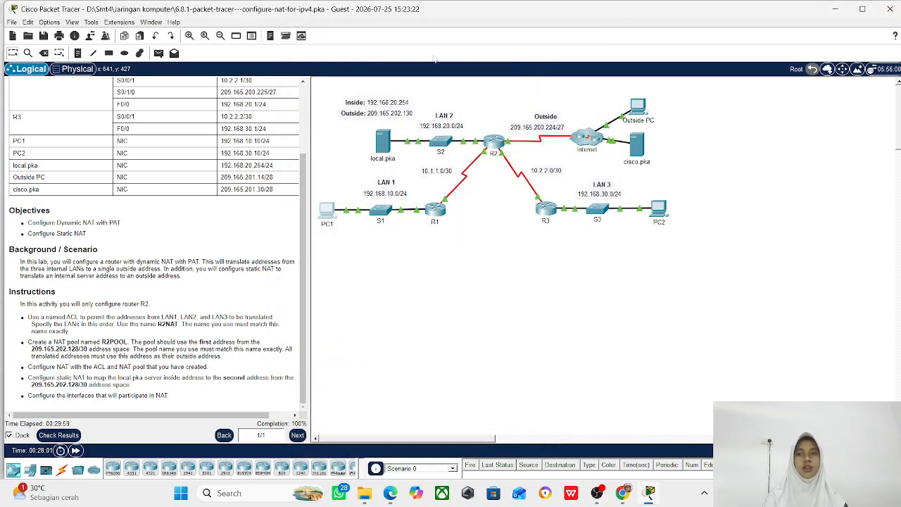
{"action": "left_click", "coordinate": [12, 22]}
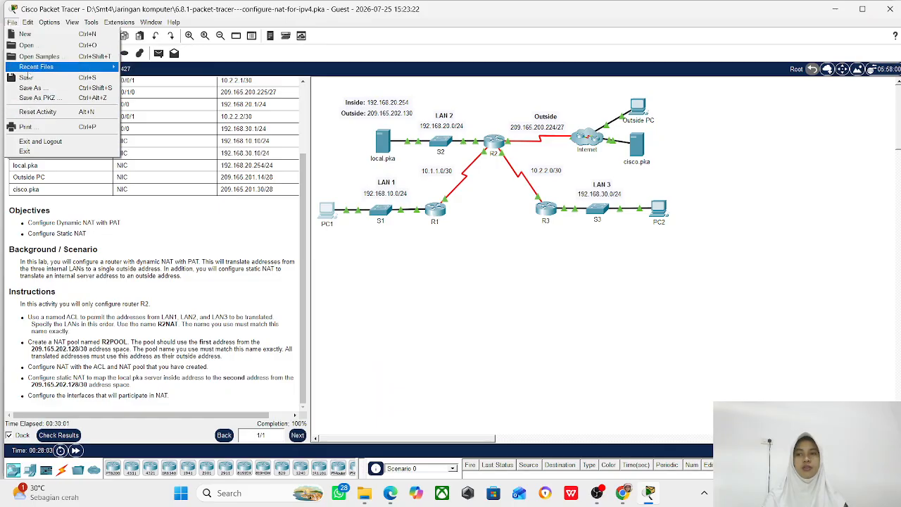
{"action": "left_click", "coordinate": [26, 78]}
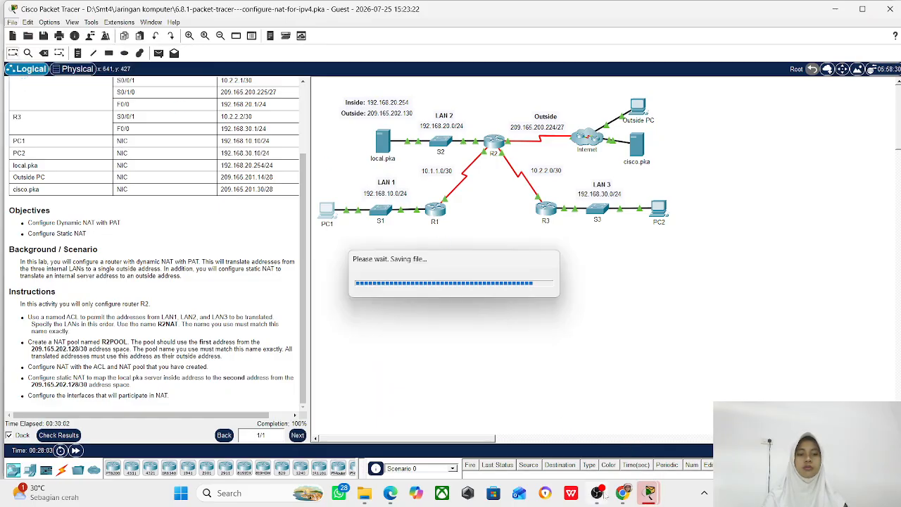